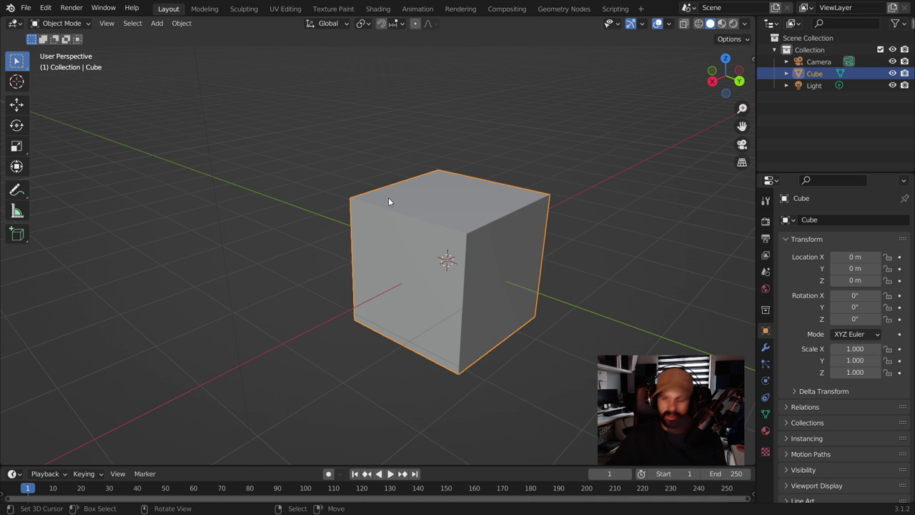
Swap the default cube for a plane at the origin, view it from the top, and switch to Shading.
{"action": "key", "text": "Delete"}
{"action": "key", "text": "KP_7"}
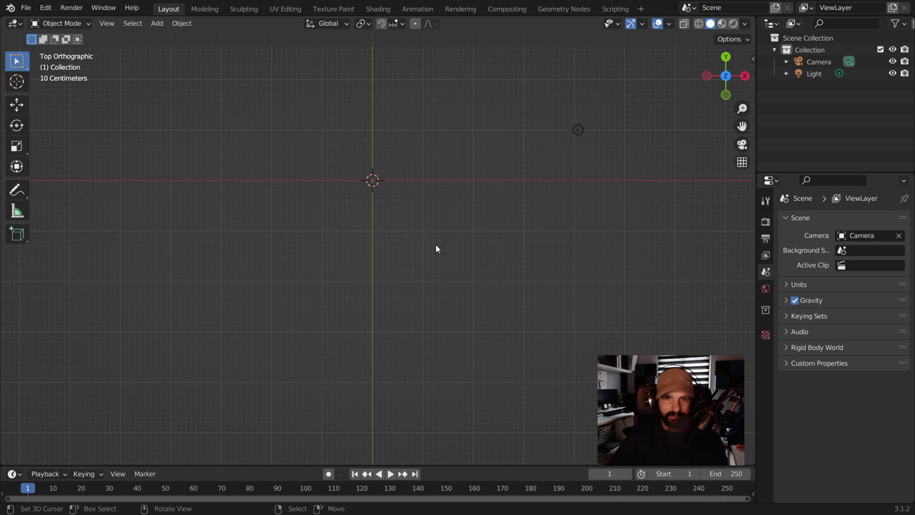
{"action": "key", "text": "shift+a"}
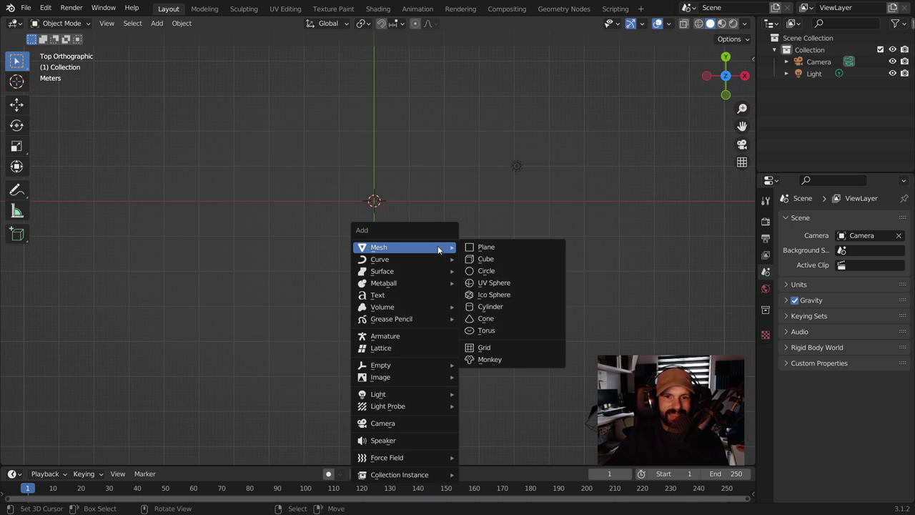
{"action": "left_click", "coordinate": [506, 248]}
{"action": "key", "text": "KP_Decimal"}
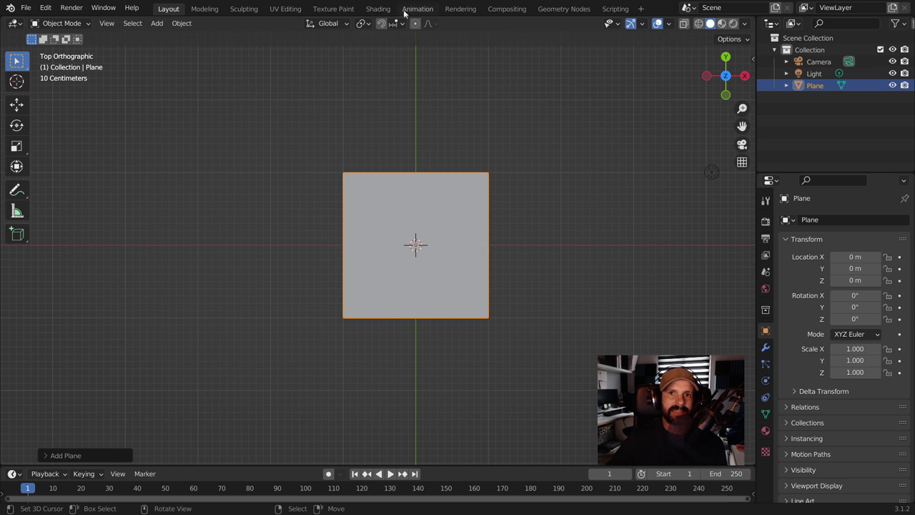
{"action": "left_click", "coordinate": [377, 9]}
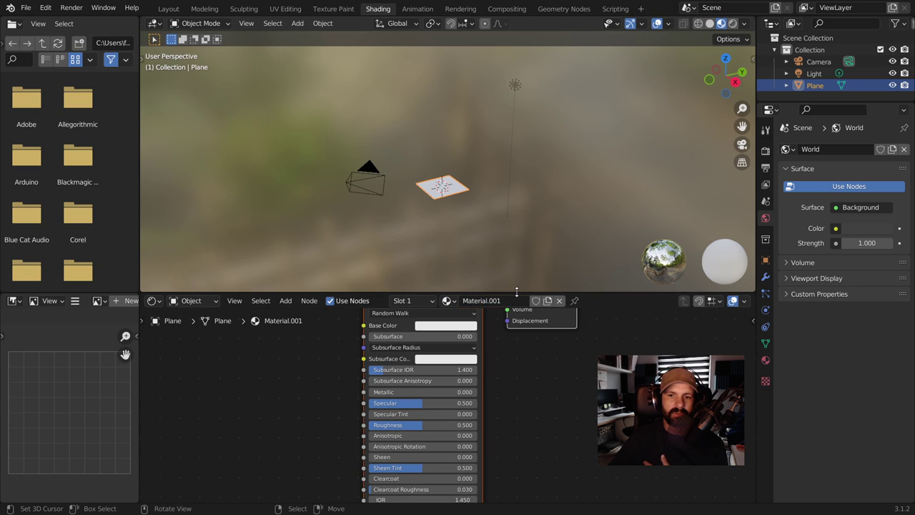
Enlarge the node editor, look down on the plane, fit all the material nodes in view, and open the Add menu.
{"action": "left_click_drag", "start_coordinate": [516, 293], "coordinate": [541, 135]}
{"action": "middle_click_drag", "start_coordinate": [521, 123], "coordinate": [533, 133]}
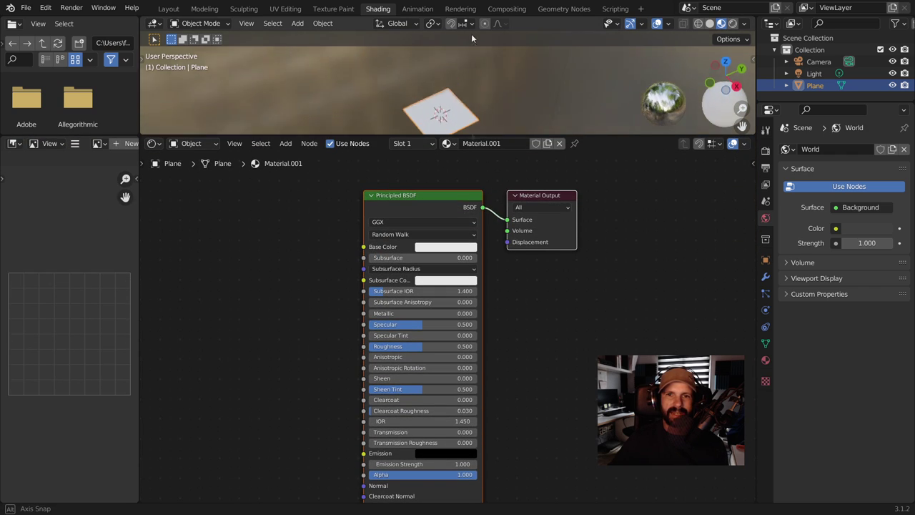
{"action": "key", "text": "Home"}
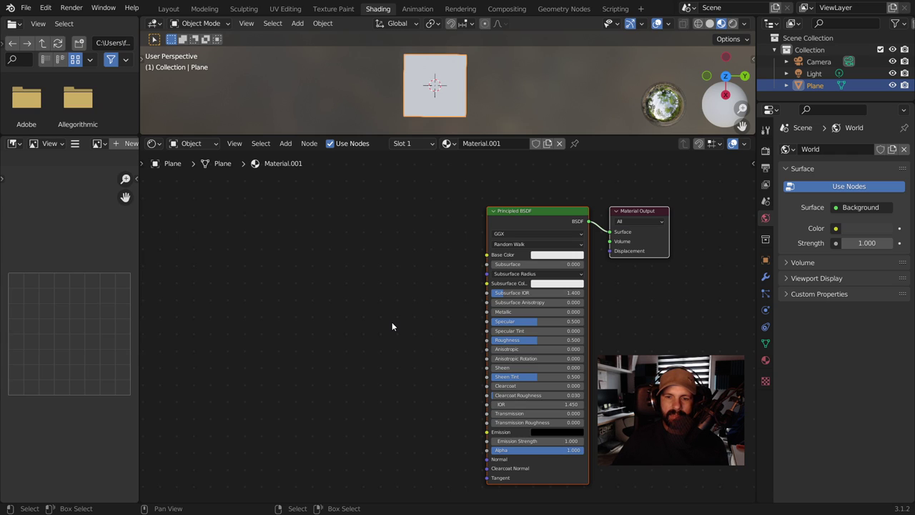
{"action": "key", "text": "shift+a"}
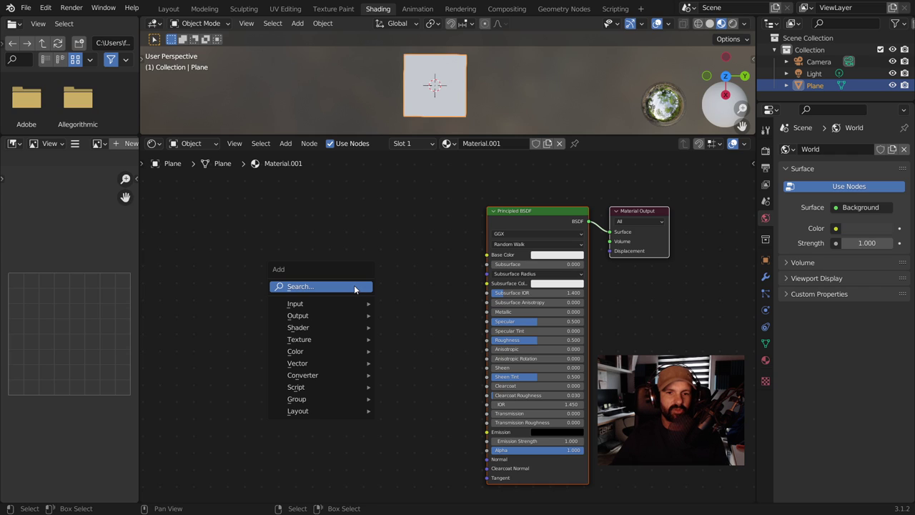
{"action": "mouse_move", "coordinate": [320, 339]}
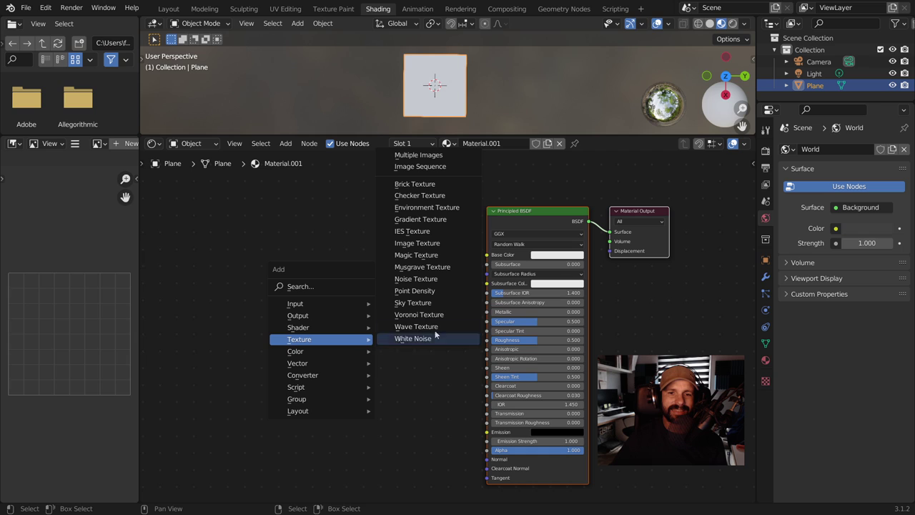
Add an Image Texture node loaded with Sin tituloff.png from the adornos folder.
{"action": "left_click", "coordinate": [433, 243]}
{"action": "left_click", "coordinate": [327, 246]}
{"action": "left_click", "coordinate": [414, 284]}
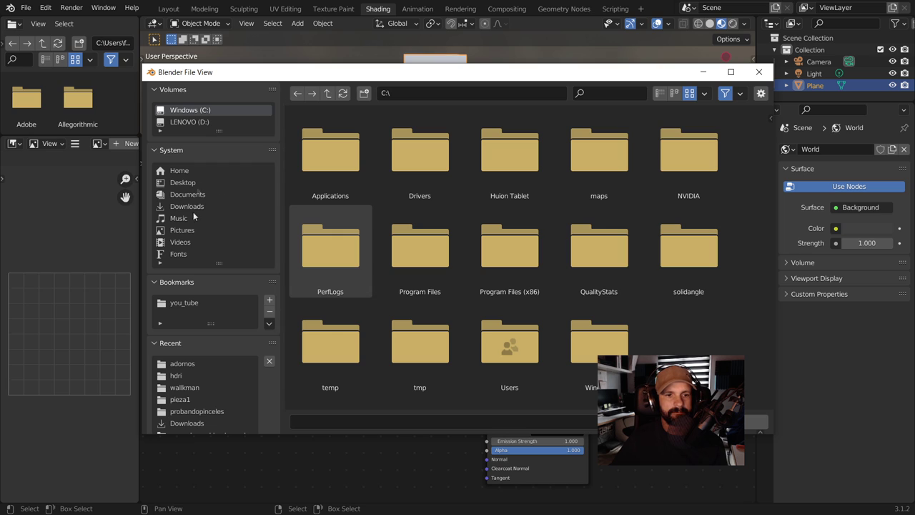
{"action": "left_click", "coordinate": [185, 365]}
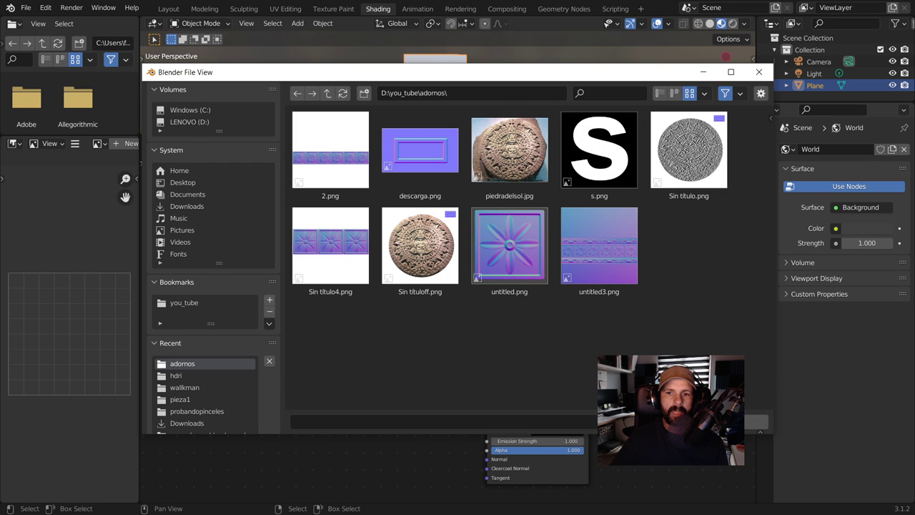
{"action": "double_click", "coordinate": [443, 259]}
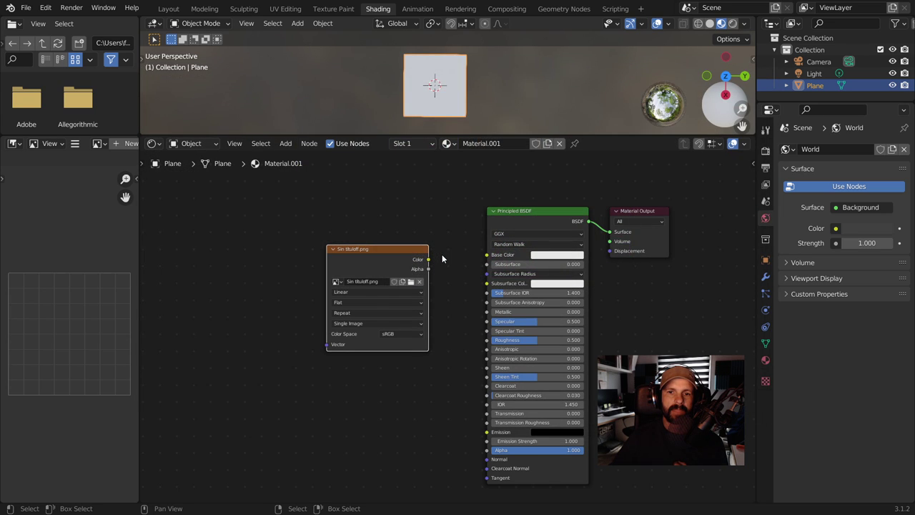
{"action": "scroll", "coordinate": [461, 303], "scroll_direction": "up", "scroll_amount": 1}
{"action": "left_click_drag", "start_coordinate": [388, 238], "coordinate": [348, 227]}
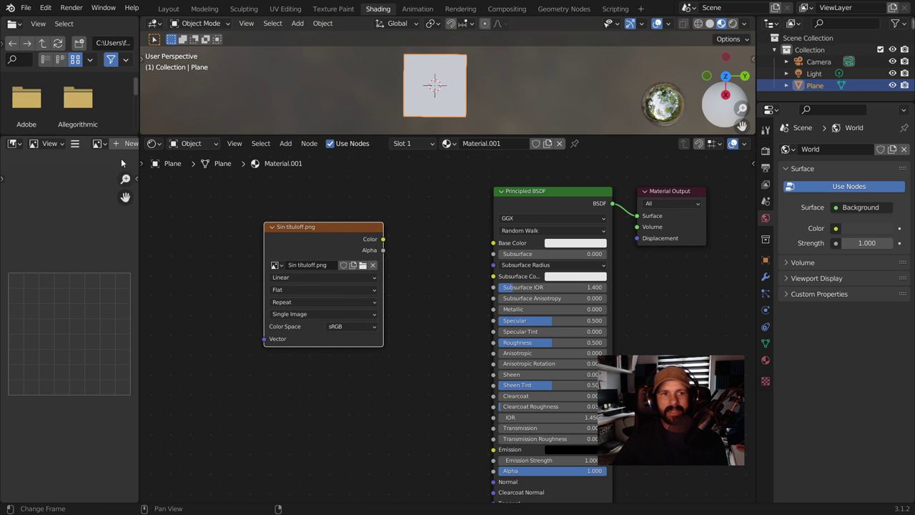
Show Sin tituloff.png in a widened Image Editor beside the nodes.
{"action": "left_click_drag", "start_coordinate": [140, 228], "coordinate": [226, 215]}
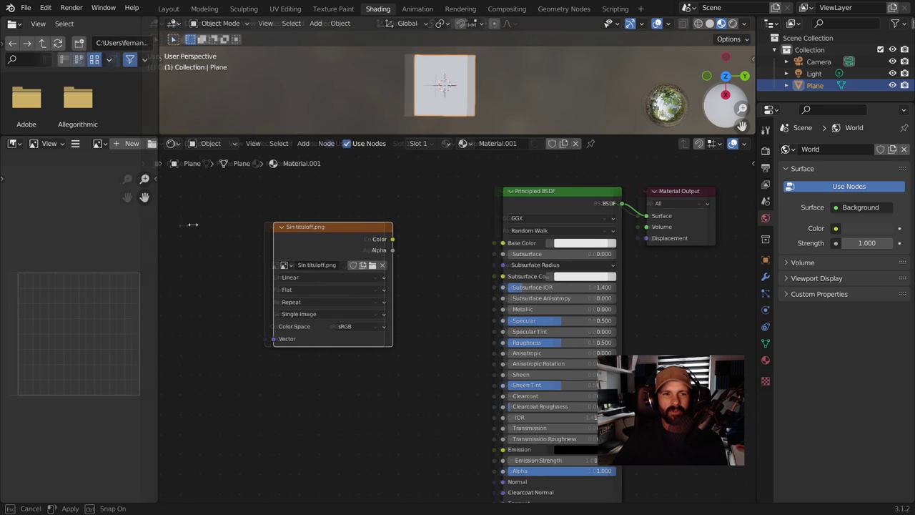
{"action": "left_click", "coordinate": [169, 144]}
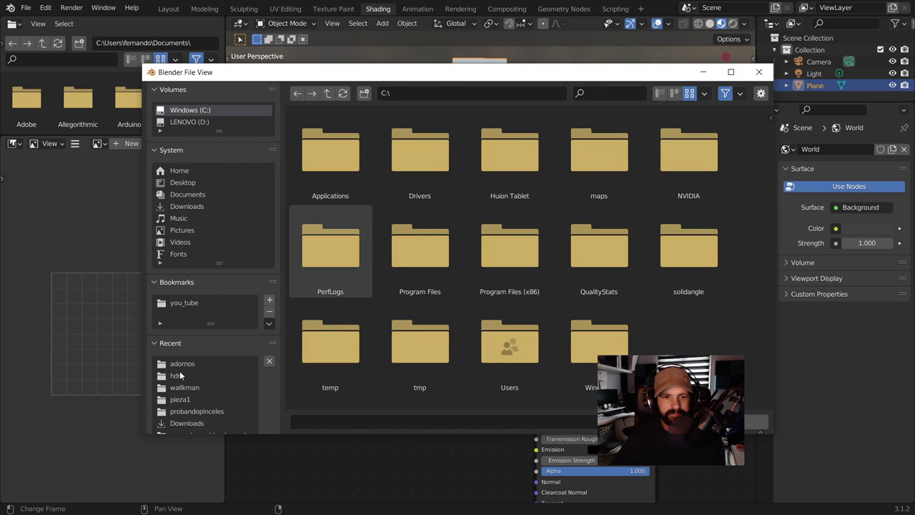
{"action": "left_click", "coordinate": [182, 365]}
{"action": "left_click", "coordinate": [430, 254]}
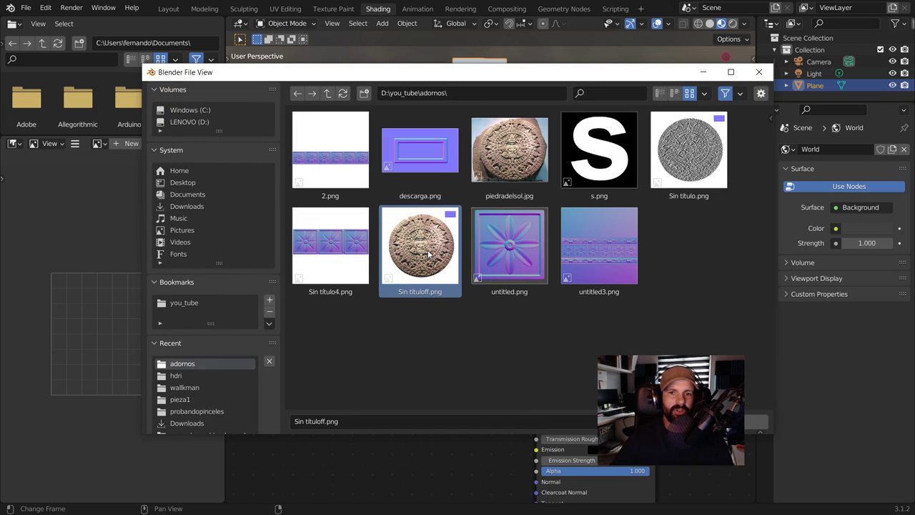
{"action": "double_click", "coordinate": [429, 254]}
{"action": "left_click_drag", "start_coordinate": [233, 297], "coordinate": [293, 297]}
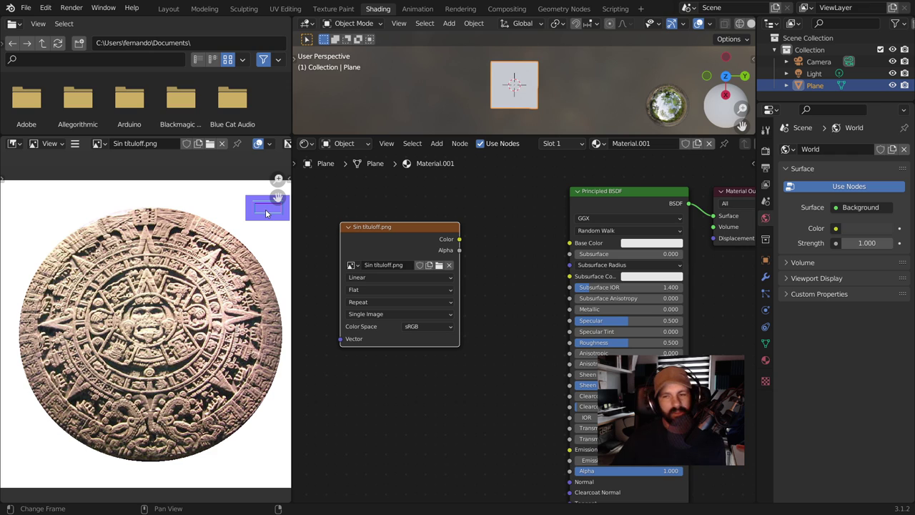
{"action": "middle_click_drag", "start_coordinate": [467, 381], "coordinate": [506, 376]}
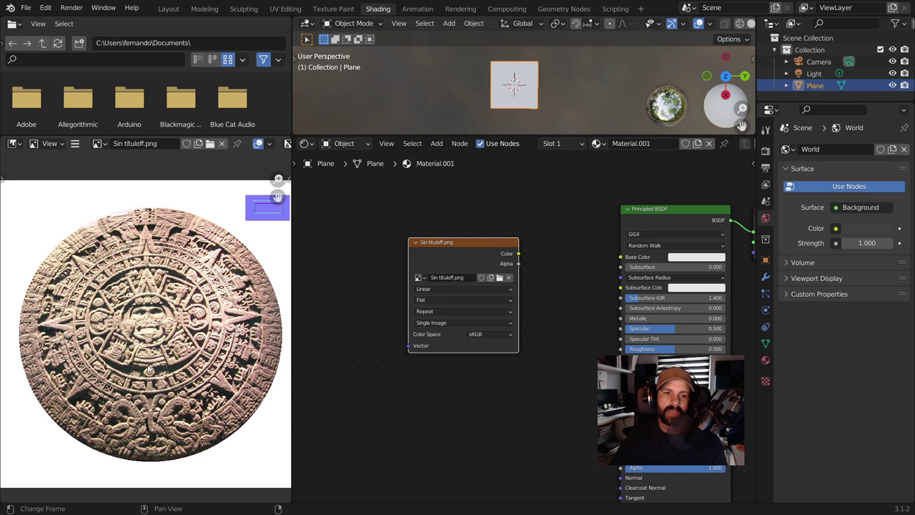
{"action": "scroll", "coordinate": [148, 369], "scroll_direction": "up", "scroll_amount": 3}
{"action": "scroll", "coordinate": [152, 280], "scroll_direction": "up", "scroll_amount": 1}
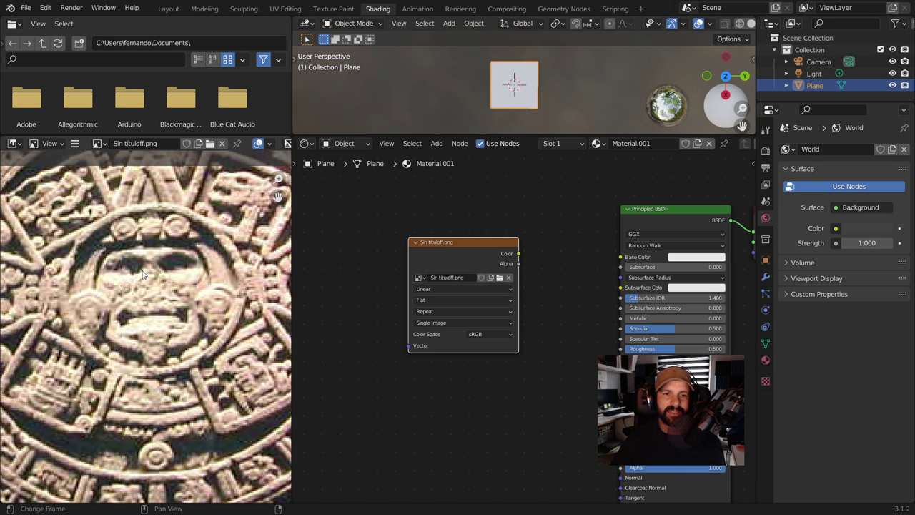
{"action": "scroll", "coordinate": [142, 272], "scroll_direction": "down", "scroll_amount": 2}
{"action": "scroll", "coordinate": [141, 272], "scroll_direction": "down", "scroll_amount": 1}
{"action": "scroll", "coordinate": [141, 272], "scroll_direction": "down", "scroll_amount": 2}
{"action": "scroll", "coordinate": [142, 272], "scroll_direction": "down", "scroll_amount": 1}
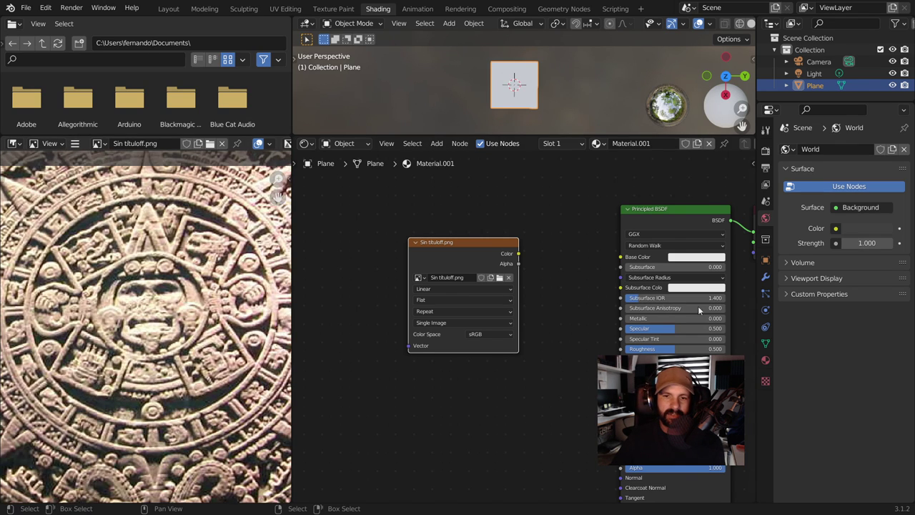
{"action": "scroll", "coordinate": [96, 314], "scroll_direction": "down", "scroll_amount": 5}
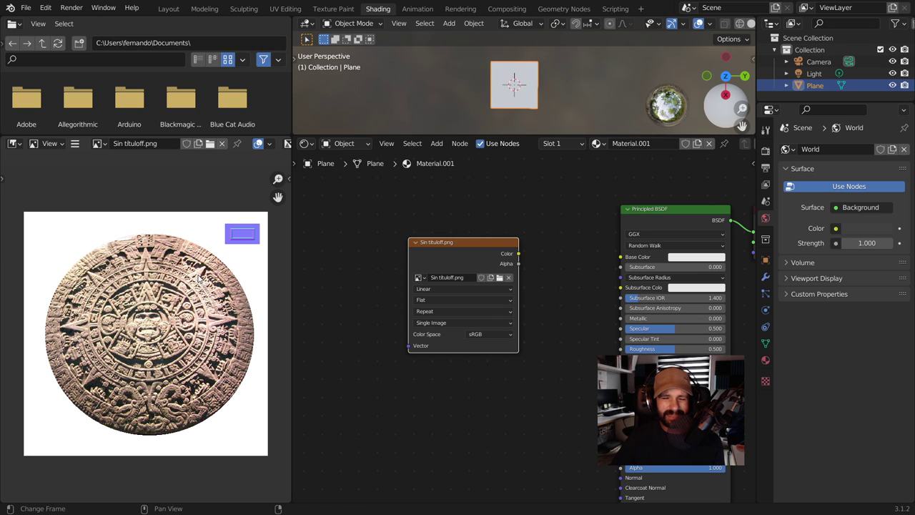
{"action": "scroll", "coordinate": [393, 374], "scroll_direction": "up", "scroll_amount": 2}
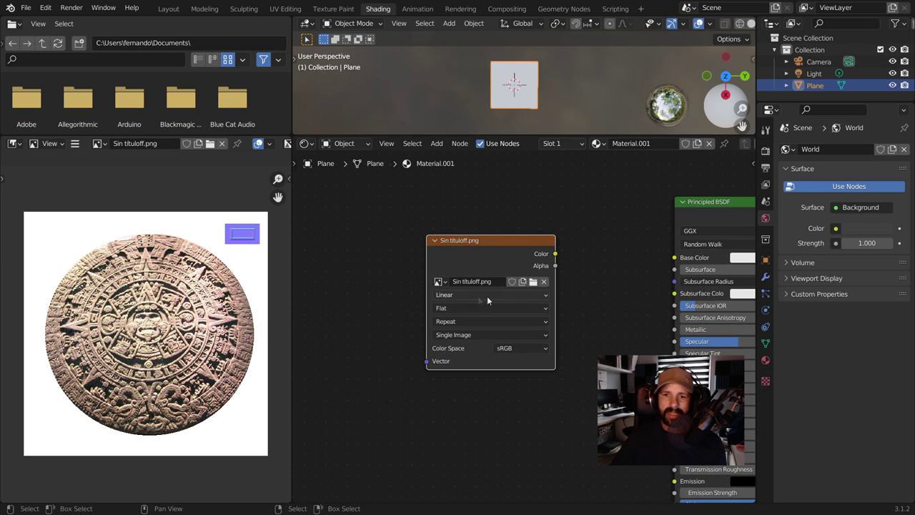
Reload Sin tituloff.png and wire the Image Texture Color into the Principled BSDF Base Color.
{"action": "left_click", "coordinate": [533, 281]}
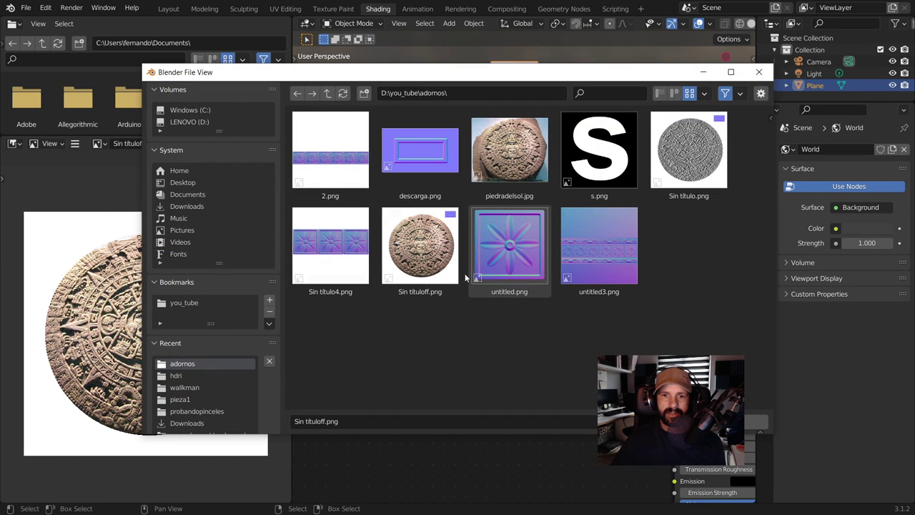
{"action": "double_click", "coordinate": [413, 250]}
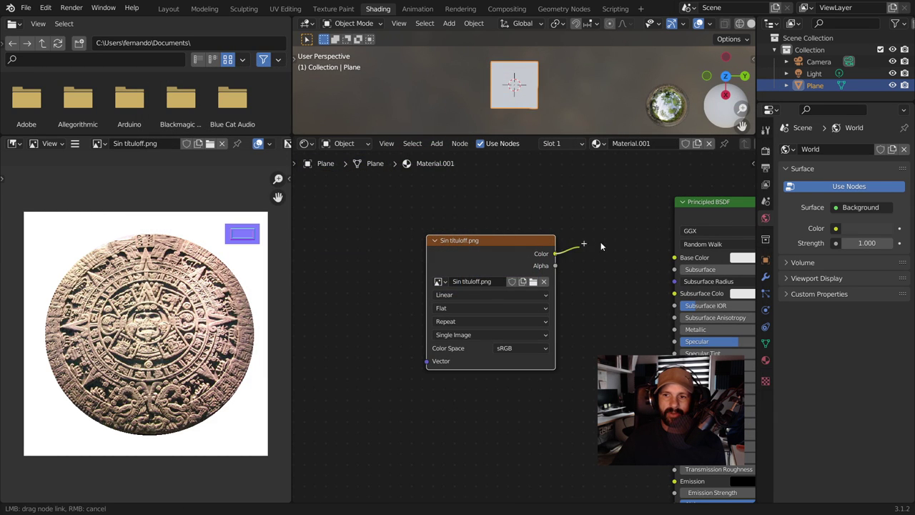
{"action": "left_click_drag", "start_coordinate": [554, 256], "coordinate": [674, 257]}
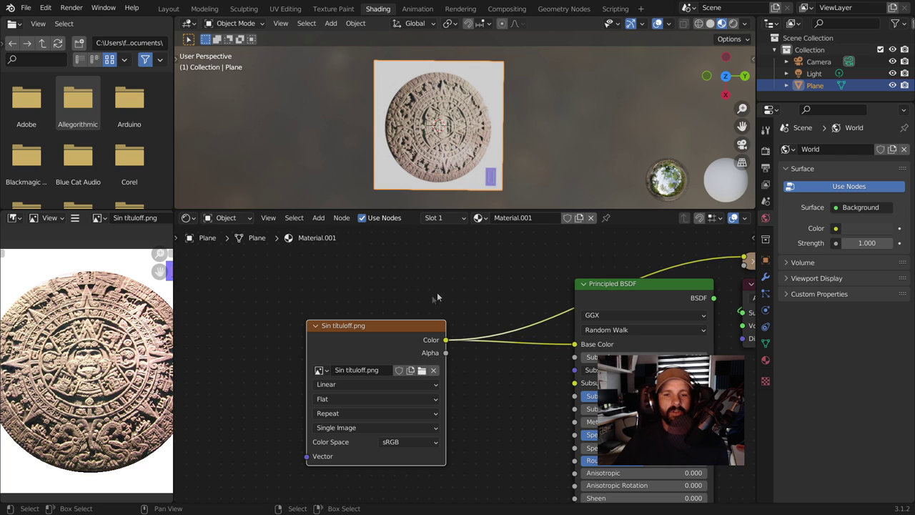
{"action": "left_click_drag", "start_coordinate": [364, 336], "coordinate": [244, 305]}
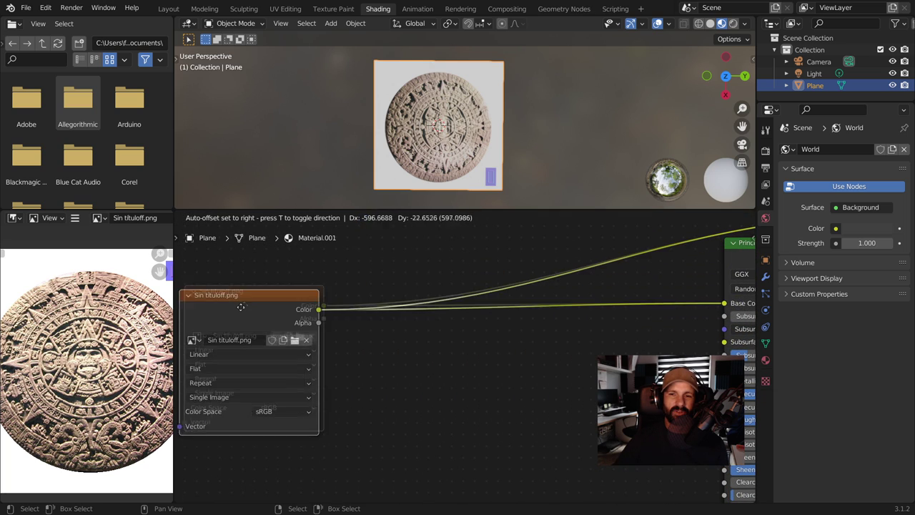
{"action": "scroll", "coordinate": [256, 311], "scroll_direction": "down", "scroll_amount": 2}
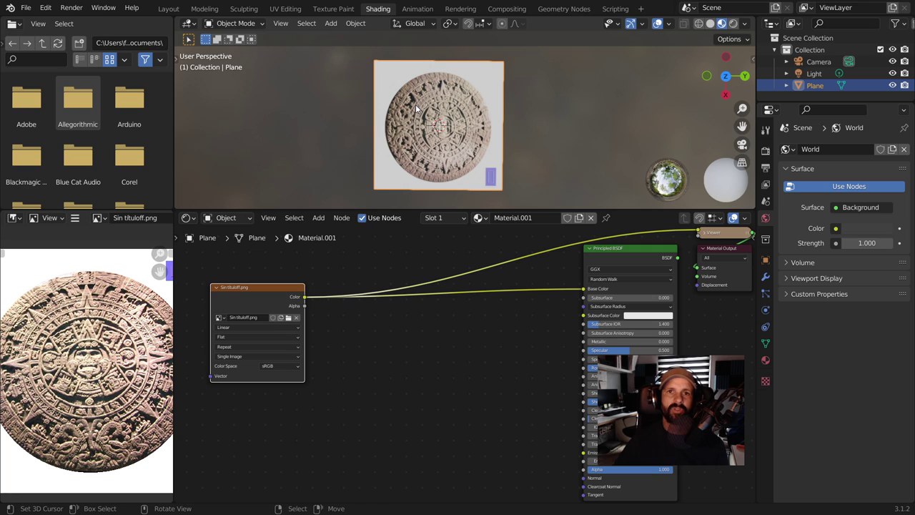
{"action": "key", "text": "shift+a"}
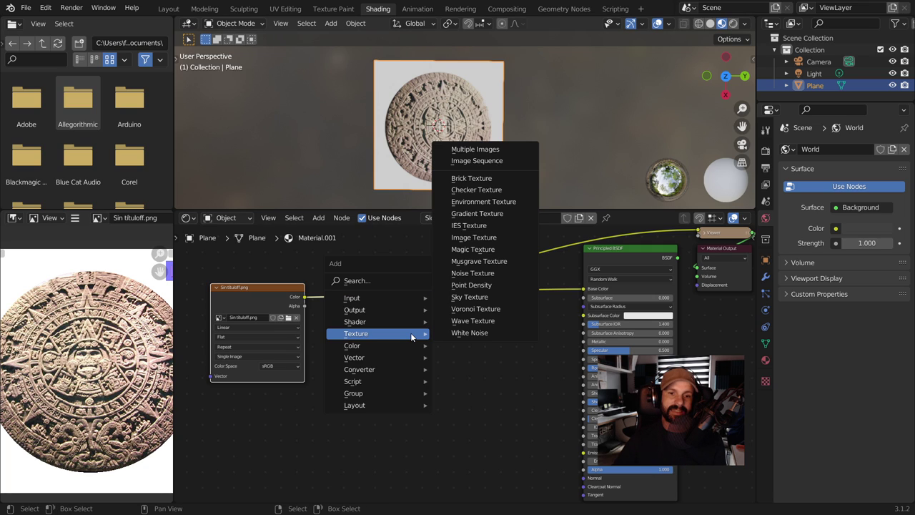
{"action": "mouse_move", "coordinate": [376, 369]}
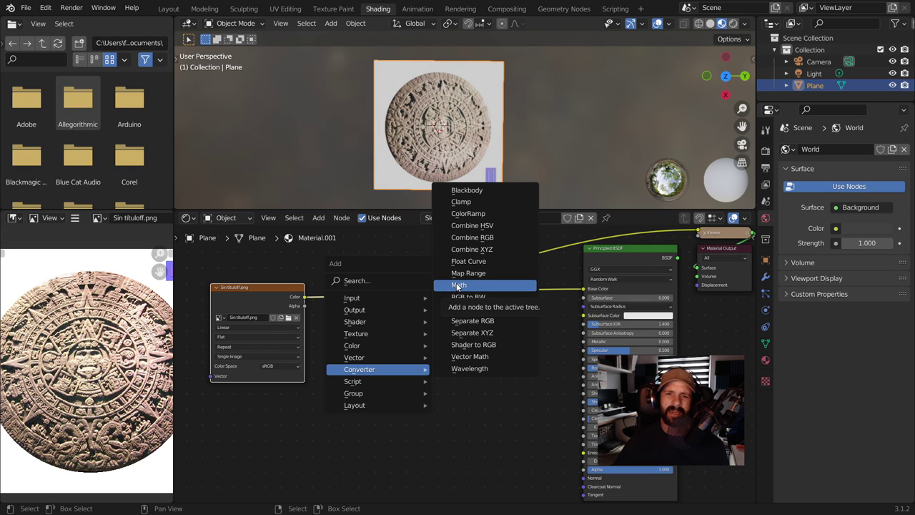
Insert a ColorRamp node into the image-to-shader link.
{"action": "left_click", "coordinate": [472, 213]}
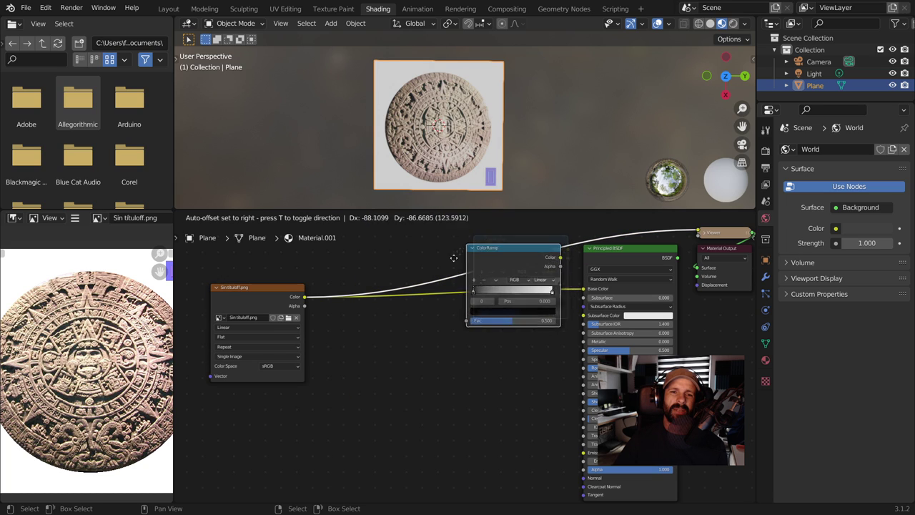
{"action": "left_click", "coordinate": [428, 290]}
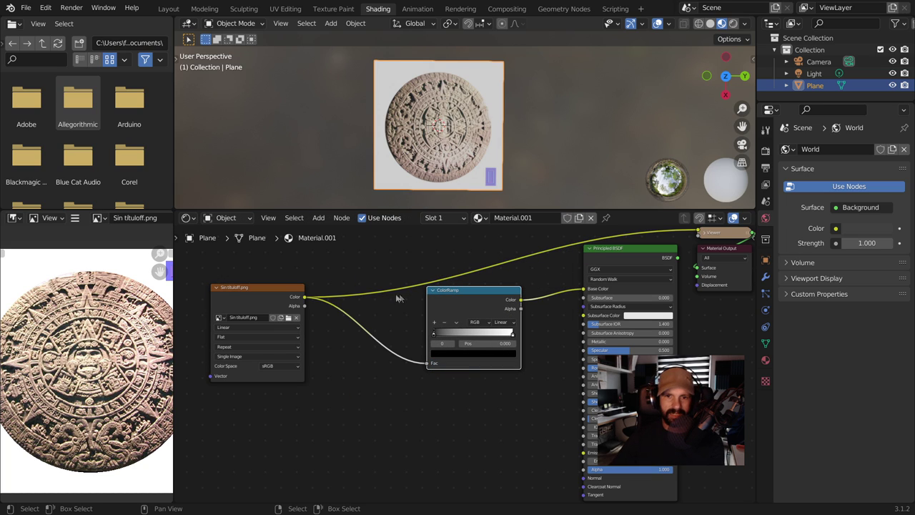
{"action": "scroll", "coordinate": [523, 309], "scroll_direction": "up", "scroll_amount": 3}
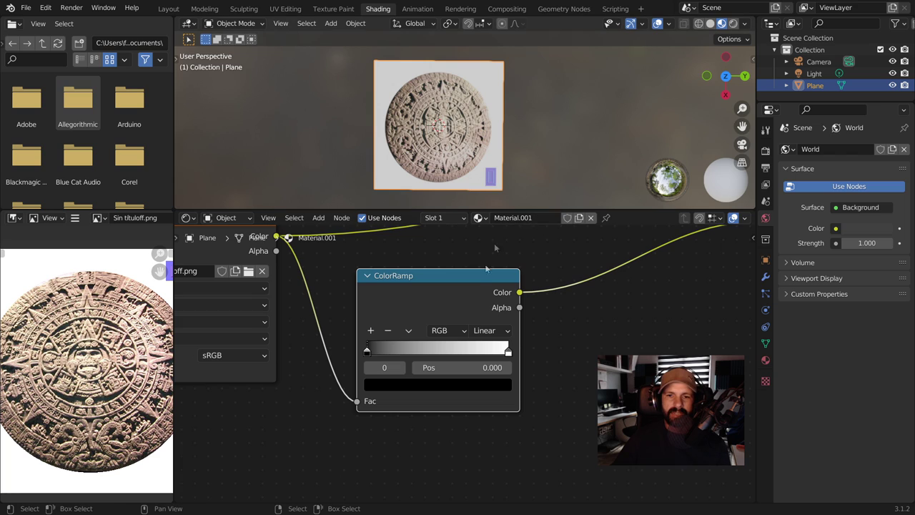
{"action": "scroll", "coordinate": [600, 340], "scroll_direction": "up", "scroll_amount": 2}
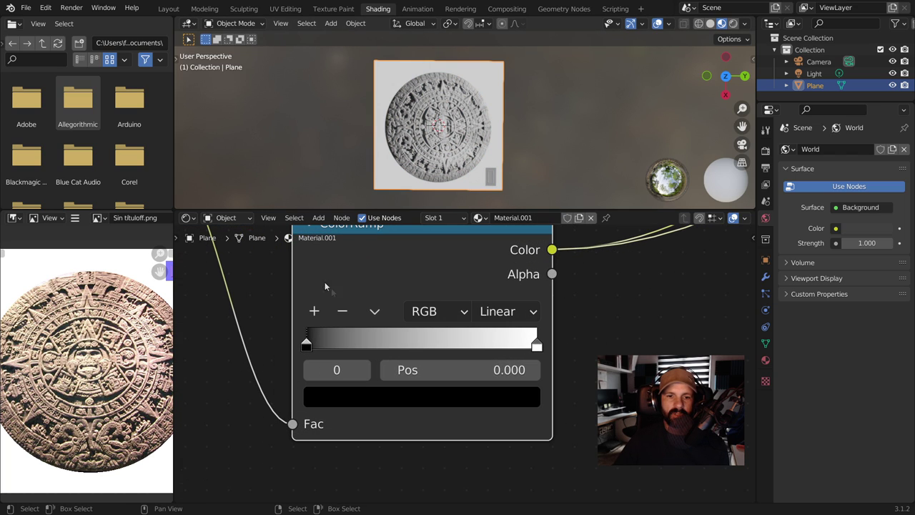
Set the ColorRamp black stop to 0.065 and keep the white stop at 1.000.
{"action": "left_click_drag", "start_coordinate": [307, 345], "coordinate": [328, 345]}
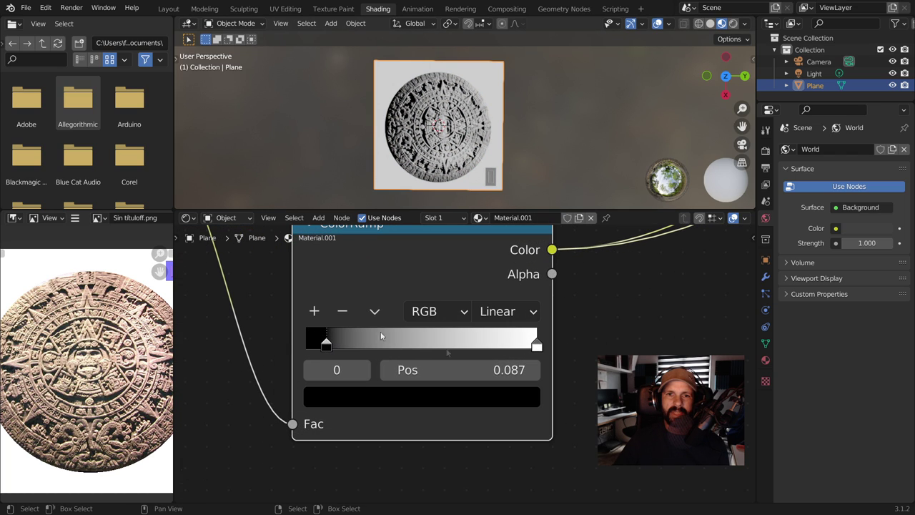
{"action": "left_click", "coordinate": [536, 346]}
{"action": "mouse_move", "coordinate": [536, 346]}
{"action": "left_mouse_down"}
{"action": "mouse_move", "coordinate": [409, 341]}
{"action": "mouse_move", "coordinate": [518, 345]}
{"action": "left_mouse_up"}
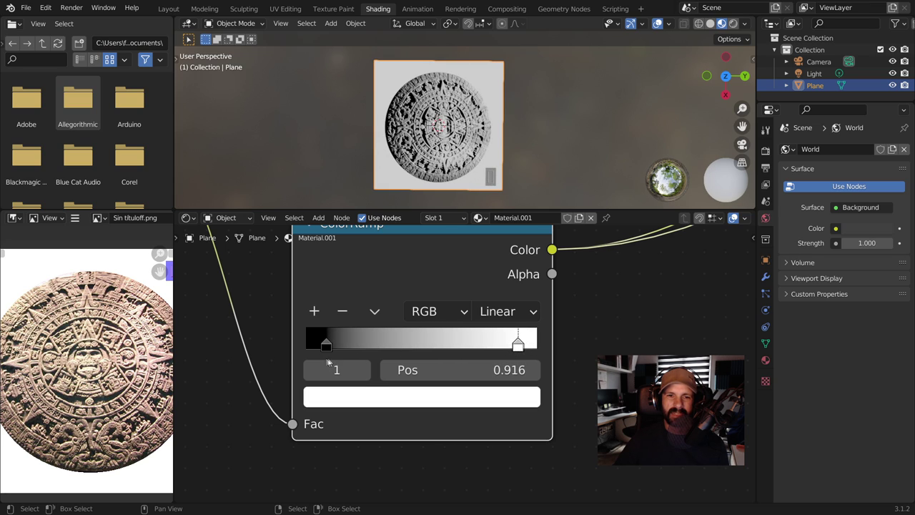
{"action": "mouse_move", "coordinate": [326, 344]}
{"action": "left_mouse_down"}
{"action": "mouse_move", "coordinate": [342, 344]}
{"action": "mouse_move", "coordinate": [334, 344]}
{"action": "left_mouse_up"}
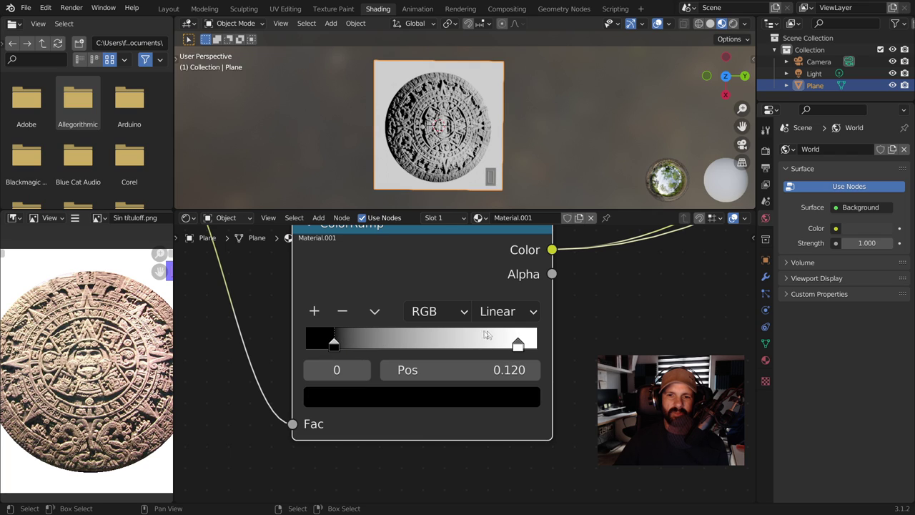
{"action": "mouse_move", "coordinate": [519, 348]}
{"action": "left_mouse_down"}
{"action": "mouse_move", "coordinate": [478, 347]}
{"action": "mouse_move", "coordinate": [529, 345]}
{"action": "mouse_move", "coordinate": [544, 330]}
{"action": "left_mouse_up"}
{"action": "left_click_drag", "start_coordinate": [341, 345], "coordinate": [321, 345]}
Switch ColorRamp interpolation to B-Spline, pull the white stop to 0.687, and place it beside the image node.
{"action": "left_click", "coordinate": [500, 312]}
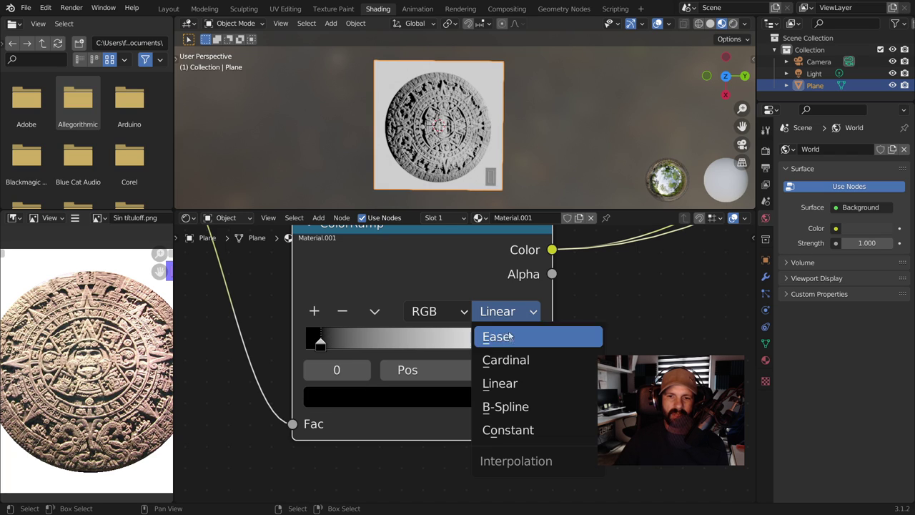
{"action": "left_click", "coordinate": [507, 406]}
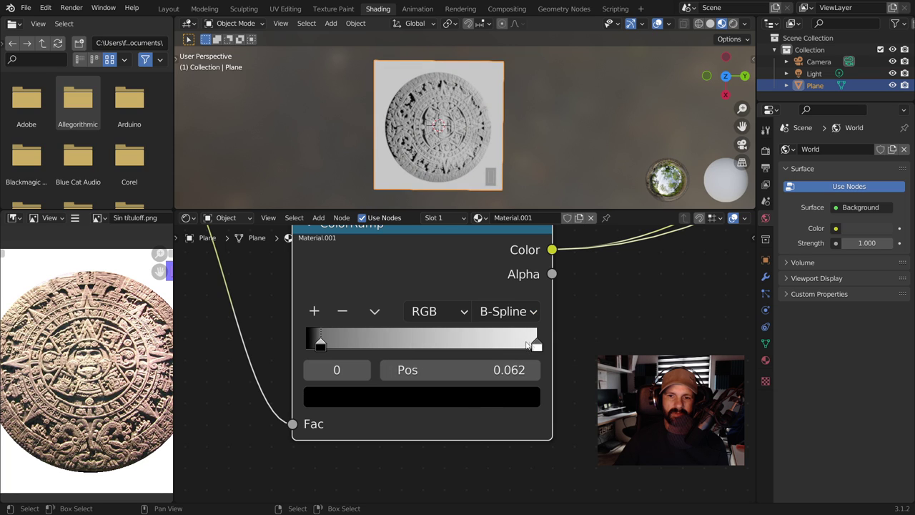
{"action": "mouse_move", "coordinate": [527, 346]}
{"action": "left_mouse_down"}
{"action": "mouse_move", "coordinate": [414, 344]}
{"action": "mouse_move", "coordinate": [466, 335]}
{"action": "left_mouse_up"}
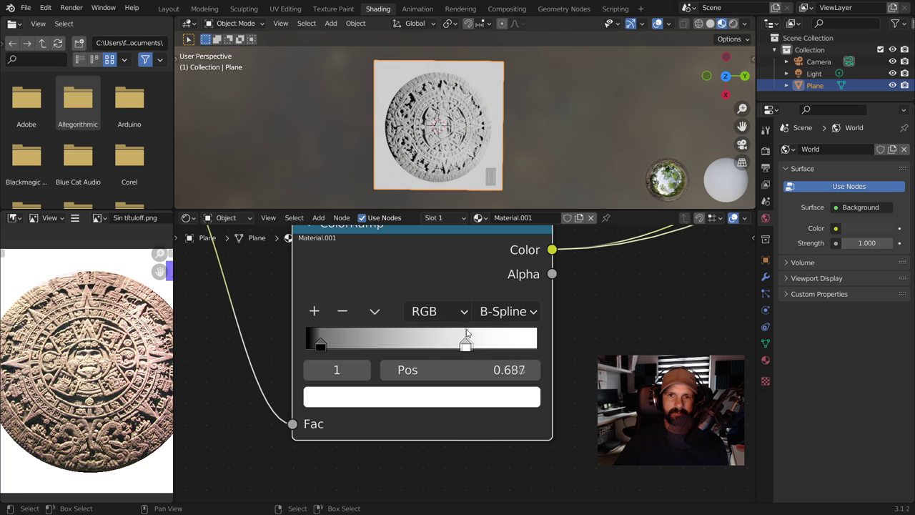
{"action": "scroll", "coordinate": [523, 319], "scroll_direction": "down", "scroll_amount": 6}
{"action": "left_click_drag", "start_coordinate": [524, 319], "coordinate": [417, 274]}
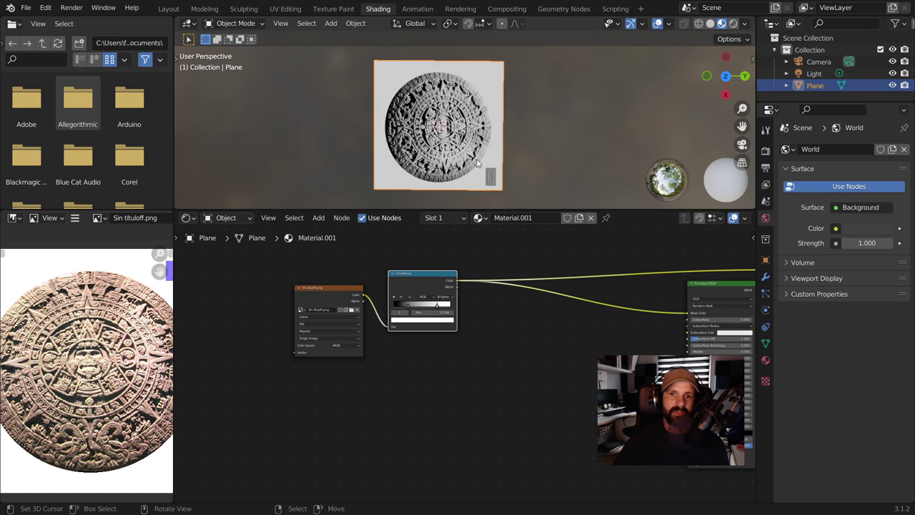
{"action": "scroll", "coordinate": [473, 163], "scroll_direction": "up", "scroll_amount": 2}
{"action": "scroll", "coordinate": [474, 163], "scroll_direction": "up", "scroll_amount": 2}
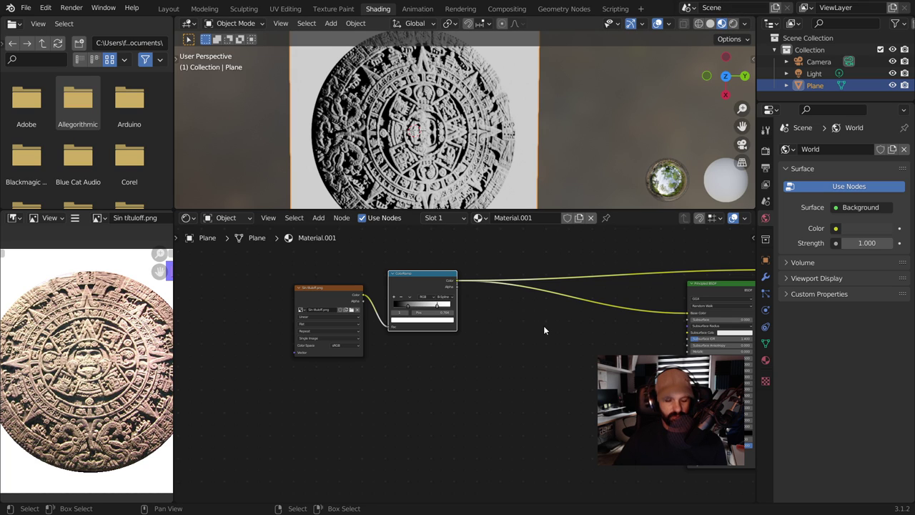
{"action": "key", "text": "shift+a"}
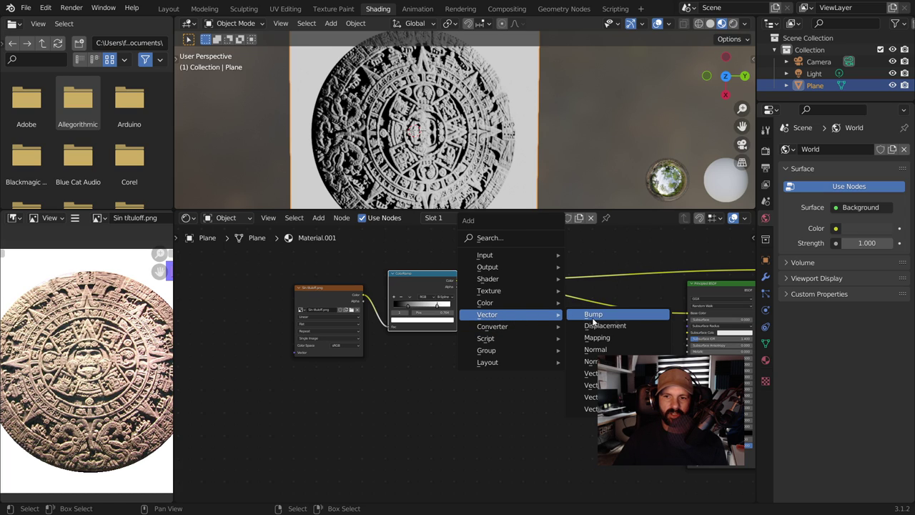
Add a Bump node after the ColorRamp and remove the extra ColorRamp link into the shader.
{"action": "left_click", "coordinate": [615, 336]}
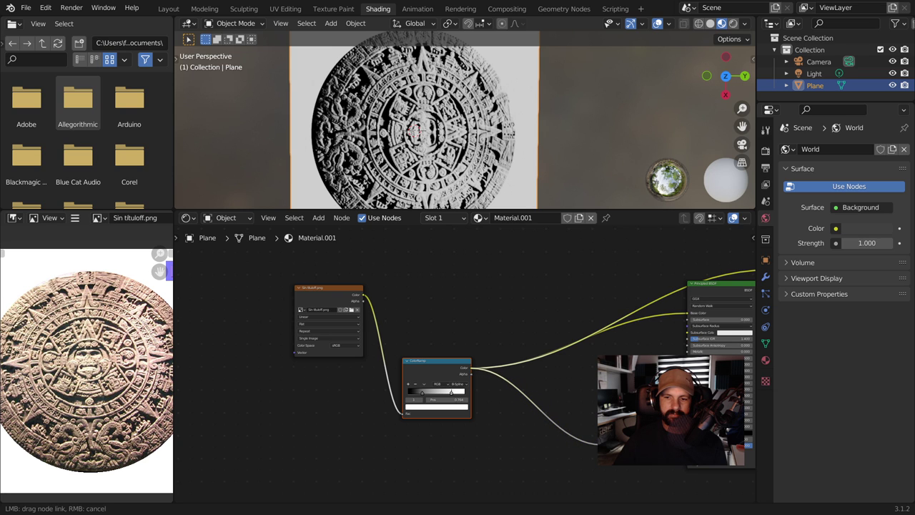
{"action": "scroll", "coordinate": [532, 145], "scroll_direction": "up", "scroll_amount": 1}
{"action": "scroll", "coordinate": [533, 145], "scroll_direction": "down", "scroll_amount": 2}
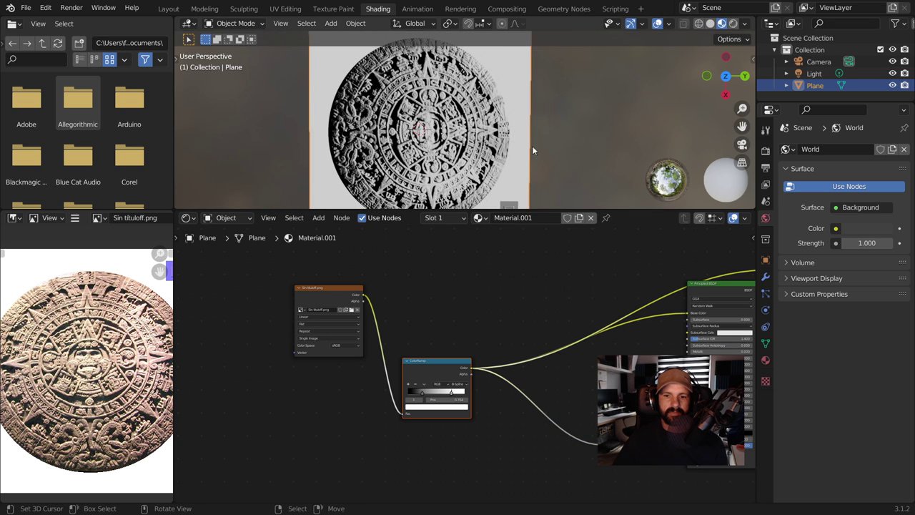
{"action": "key", "text": "ctrl+z"}
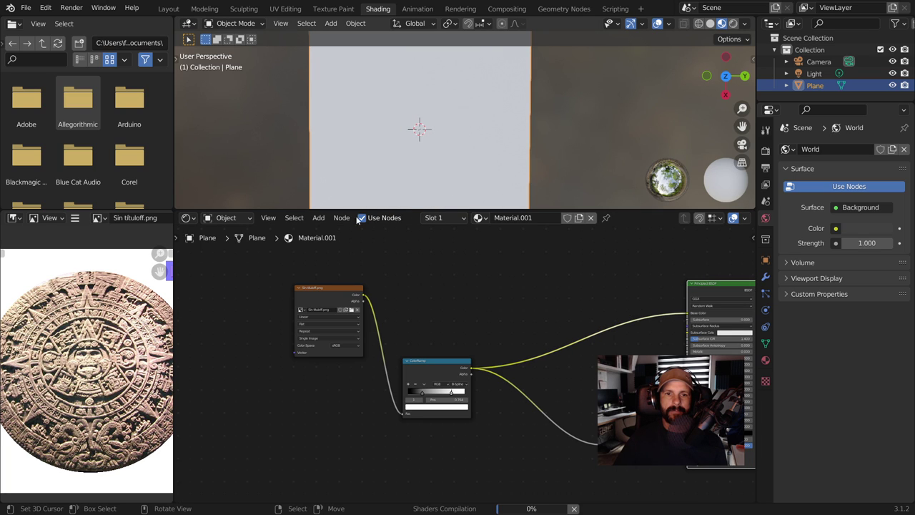
{"action": "middle_click_drag", "start_coordinate": [380, 65], "coordinate": [487, 116]}
Unplug the ColorRamp from Base Color so the plane shows grey bump relief, then inspect it.
{"action": "scroll", "coordinate": [659, 333], "scroll_direction": "down", "scroll_amount": 1}
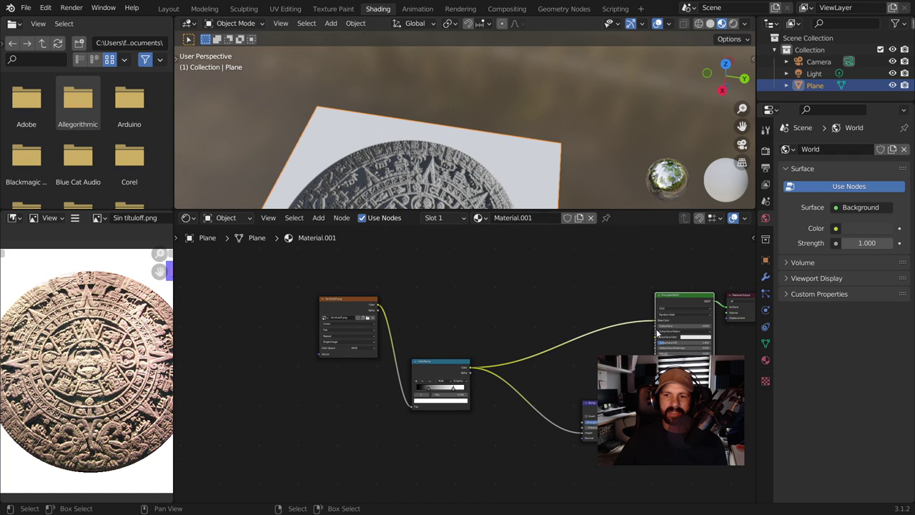
{"action": "left_click_drag", "start_coordinate": [655, 322], "coordinate": [622, 307]}
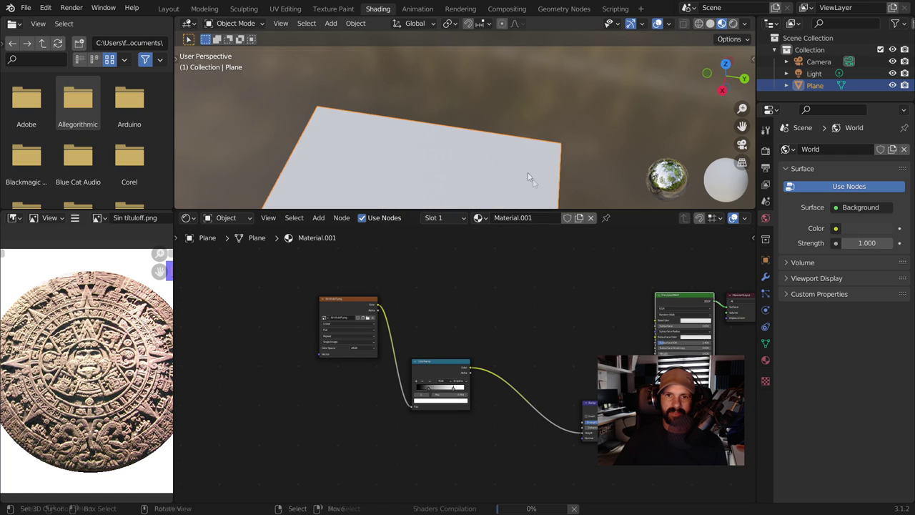
{"action": "scroll", "coordinate": [529, 177], "scroll_direction": "down", "scroll_amount": 2}
{"action": "scroll", "coordinate": [527, 159], "scroll_direction": "down", "scroll_amount": 1}
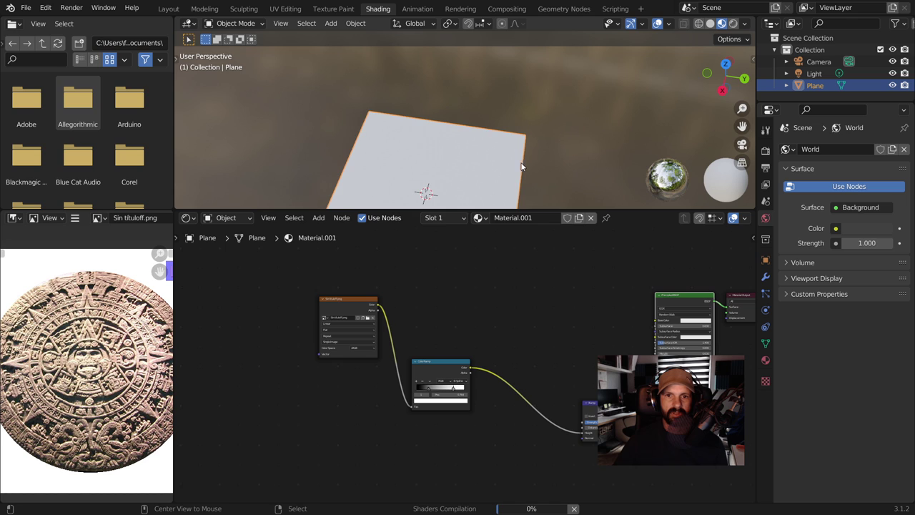
{"action": "middle_click_drag", "start_coordinate": [522, 163], "coordinate": [569, 122], "text": "shift"}
{"action": "scroll", "coordinate": [569, 122], "scroll_direction": "up", "scroll_amount": 1}
{"action": "scroll", "coordinate": [469, 184], "scroll_direction": "up", "scroll_amount": 2}
{"action": "mouse_move", "coordinate": [469, 184]}
{"action": "middle_mouse_down"}
{"action": "mouse_move", "coordinate": [596, 195]}
{"action": "mouse_move", "coordinate": [464, 117]}
{"action": "mouse_move", "coordinate": [501, 155]}
{"action": "mouse_move", "coordinate": [492, 45]}
{"action": "mouse_move", "coordinate": [466, 70]}
{"action": "mouse_move", "coordinate": [478, 102]}
{"action": "middle_mouse_up"}
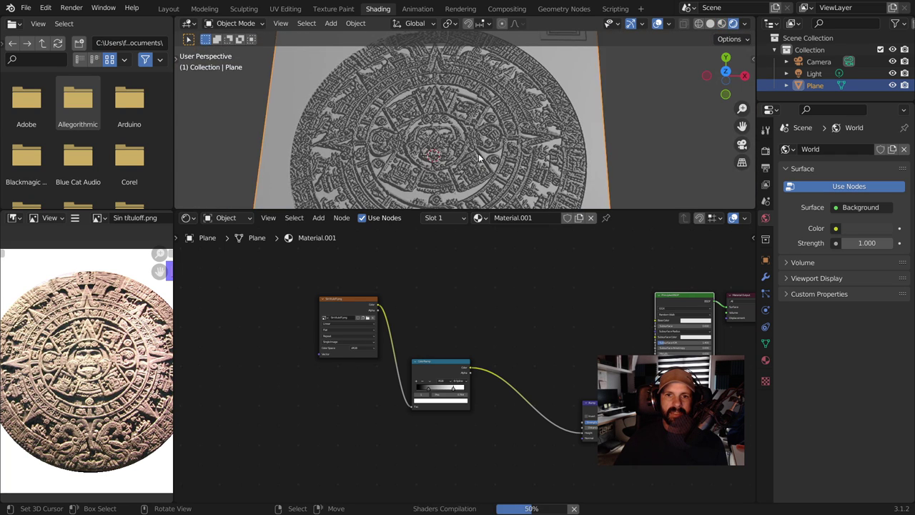
{"action": "scroll", "coordinate": [473, 182], "scroll_direction": "down", "scroll_amount": 3}
{"action": "scroll", "coordinate": [515, 183], "scroll_direction": "down", "scroll_amount": 2}
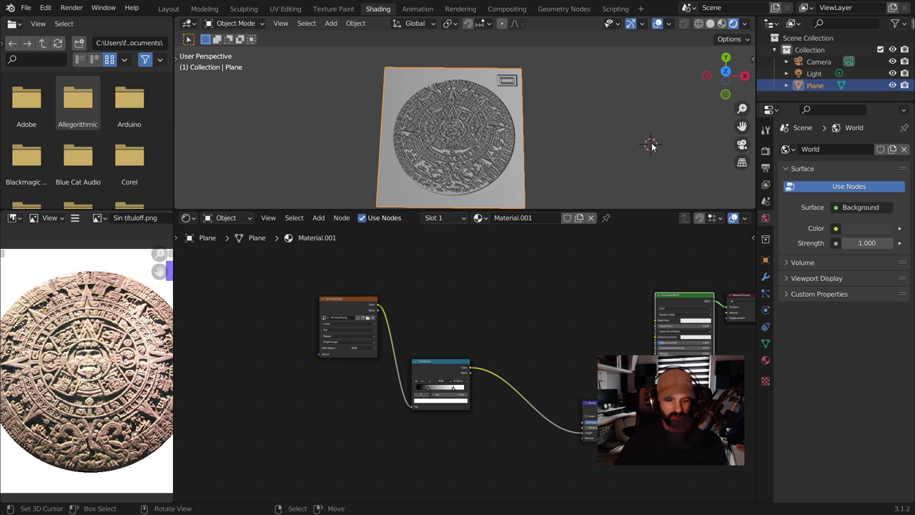
{"action": "key", "text": "shift+a"}
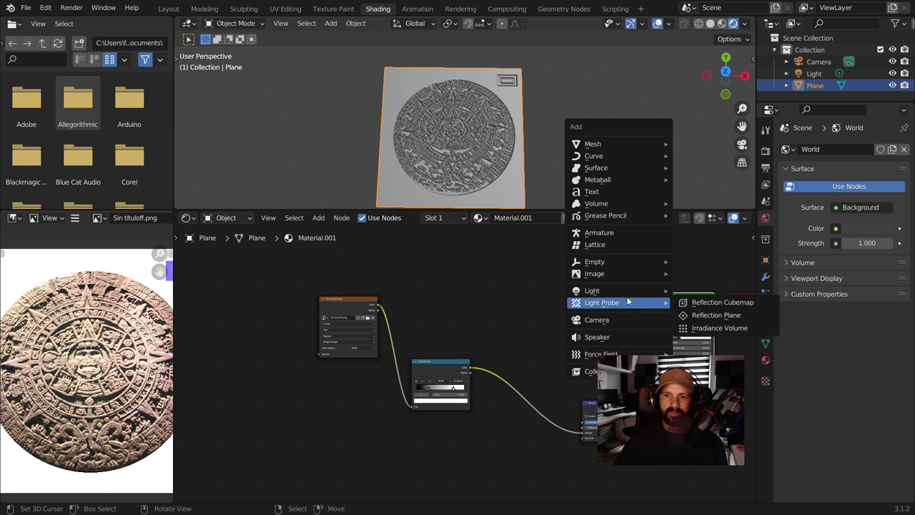
Add a point light, move it about 3 m along X, and reselect the plane.
{"action": "mouse_move", "coordinate": [593, 291]}
{"action": "left_click", "coordinate": [692, 291]}
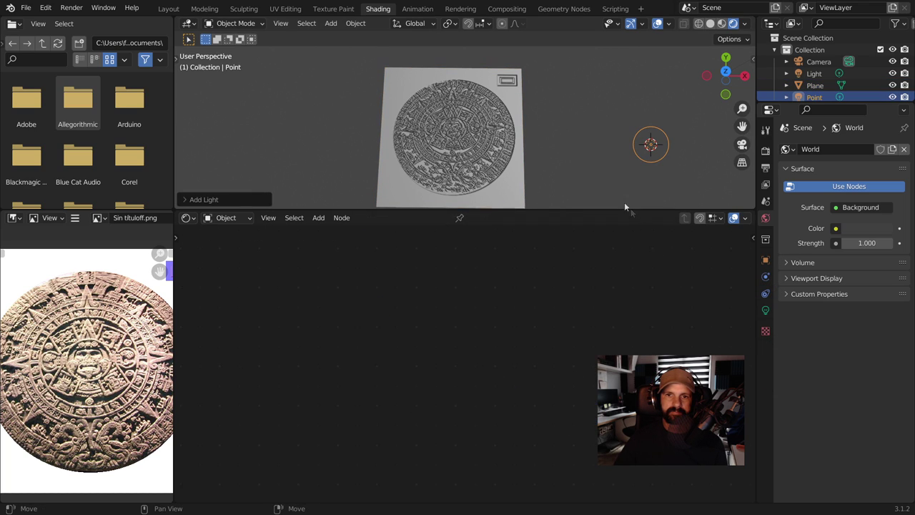
{"action": "key", "text": "g"}
{"action": "key", "text": "x"}
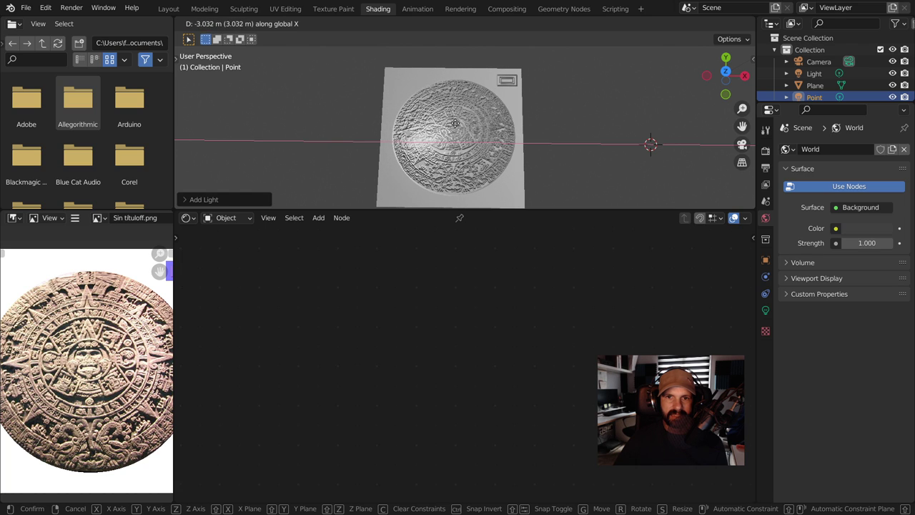
{"action": "left_click", "coordinate": [501, 141]}
{"action": "scroll", "coordinate": [501, 141], "scroll_direction": "up", "scroll_amount": 4}
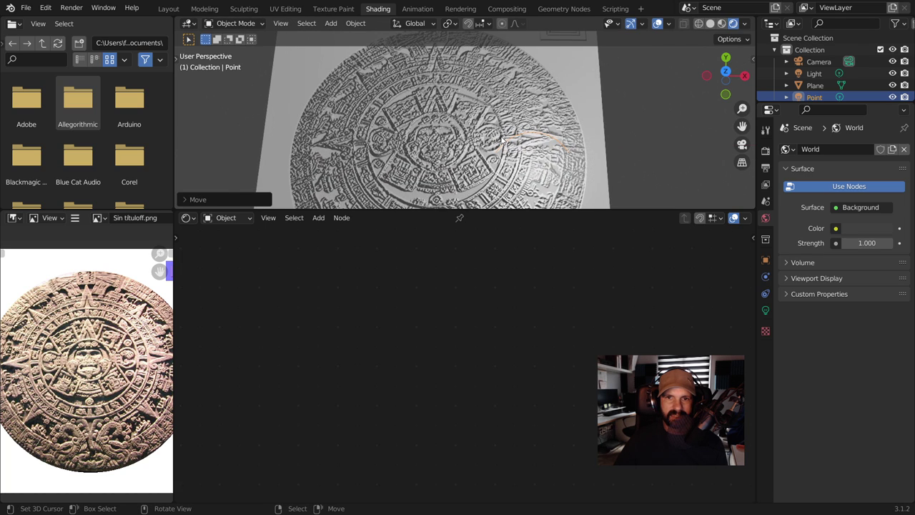
{"action": "scroll", "coordinate": [514, 135], "scroll_direction": "up", "scroll_amount": 1}
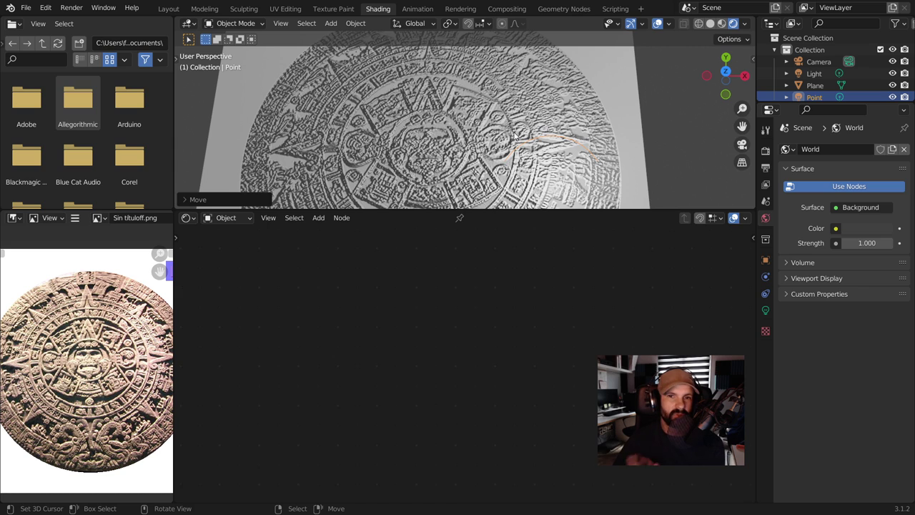
{"action": "left_click", "coordinate": [439, 121]}
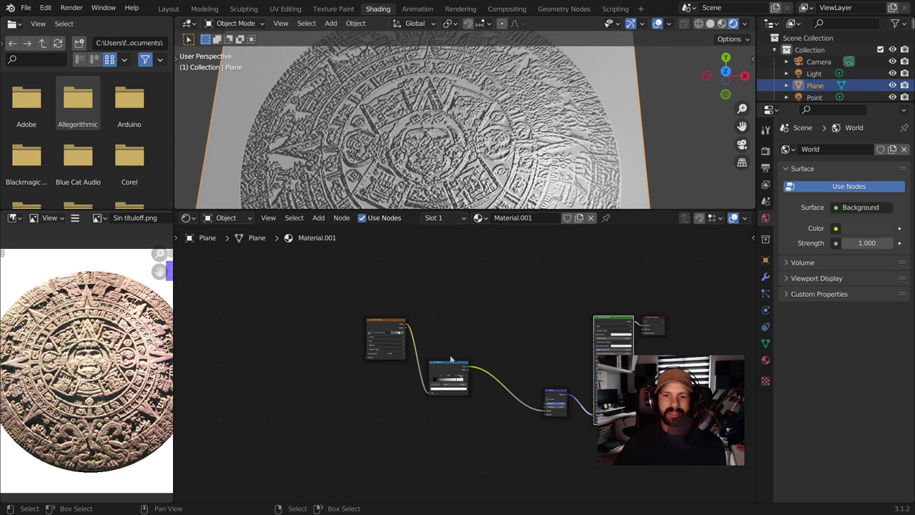
Set the plane's base colour to orange and view the plane from above.
{"action": "middle_click_drag", "start_coordinate": [453, 330], "coordinate": [341, 323]}
{"action": "scroll", "coordinate": [358, 314], "scroll_direction": "up", "scroll_amount": 2}
{"action": "scroll", "coordinate": [358, 314], "scroll_direction": "up", "scroll_amount": 2}
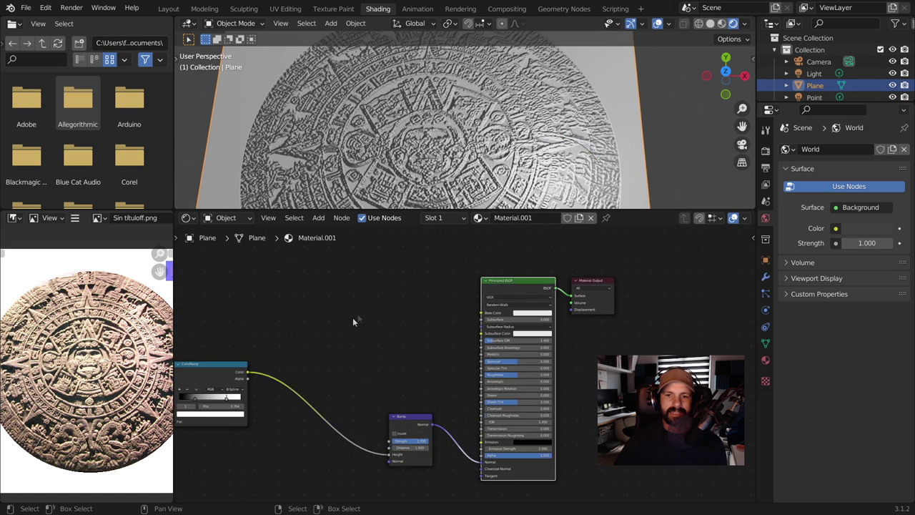
{"action": "scroll", "coordinate": [352, 318], "scroll_direction": "up", "scroll_amount": 1}
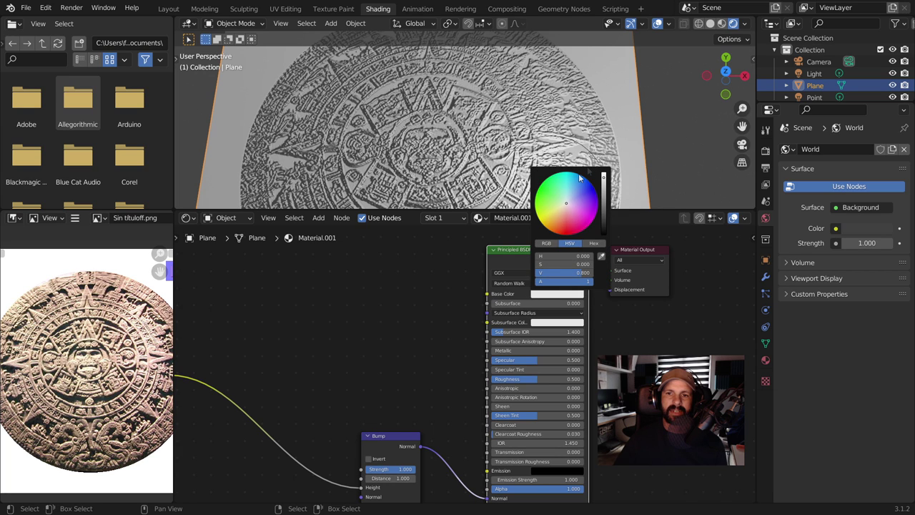
{"action": "left_click", "coordinate": [559, 216]}
{"action": "middle_click_drag", "start_coordinate": [443, 186], "coordinate": [472, 153]}
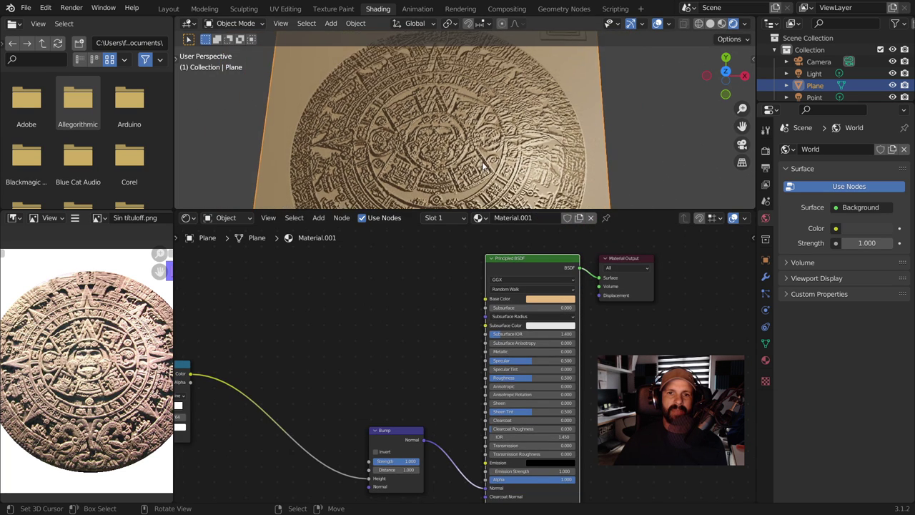
{"action": "scroll", "coordinate": [472, 152], "scroll_direction": "down", "scroll_amount": 1}
{"action": "scroll", "coordinate": [476, 158], "scroll_direction": "up", "scroll_amount": 2}
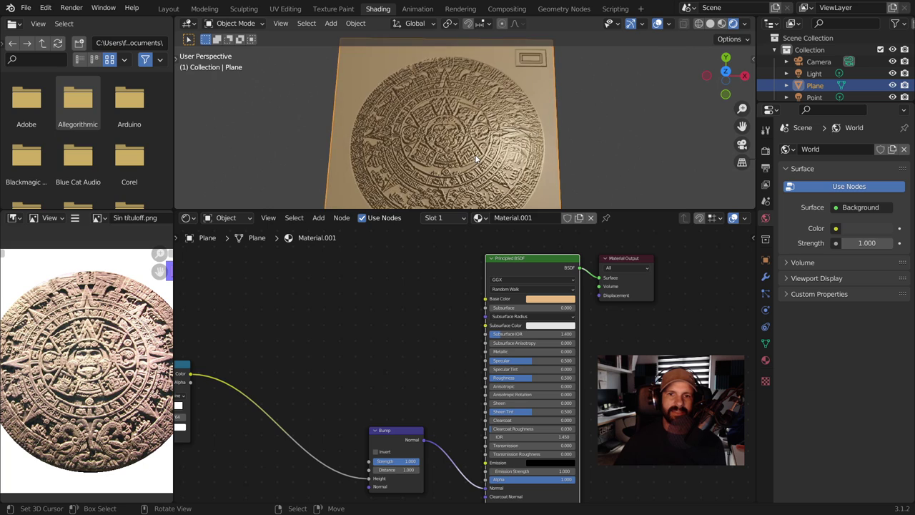
{"action": "scroll", "coordinate": [478, 158], "scroll_direction": "up", "scroll_amount": 1}
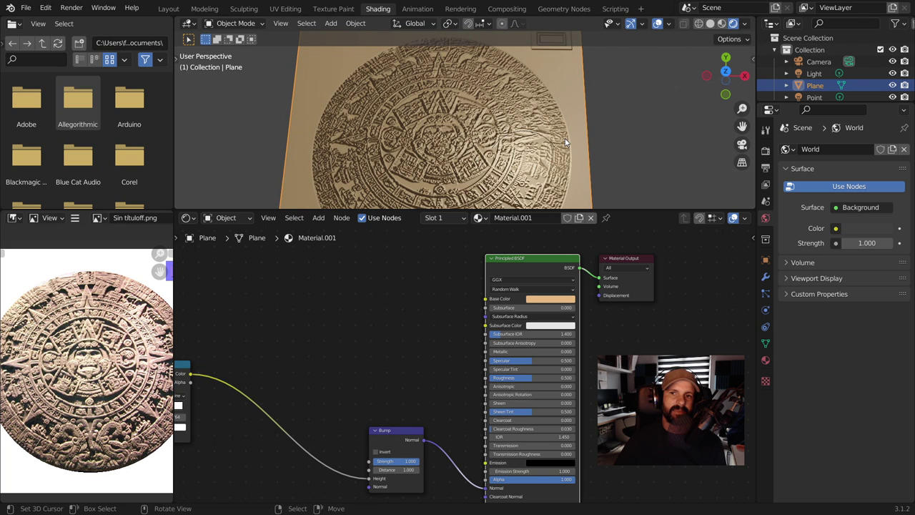
{"action": "scroll", "coordinate": [565, 142], "scroll_direction": "up", "scroll_amount": 2}
{"action": "scroll", "coordinate": [565, 141], "scroll_direction": "up", "scroll_amount": 1}
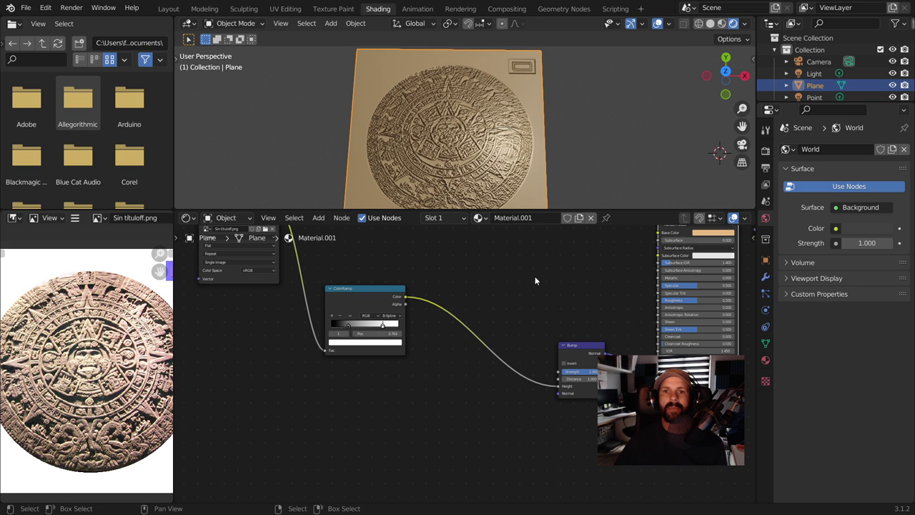
{"action": "scroll", "coordinate": [535, 279], "scroll_direction": "down", "scroll_amount": 1}
{"action": "scroll", "coordinate": [461, 268], "scroll_direction": "down", "scroll_amount": 1}
{"action": "scroll", "coordinate": [461, 279], "scroll_direction": "down", "scroll_amount": 1}
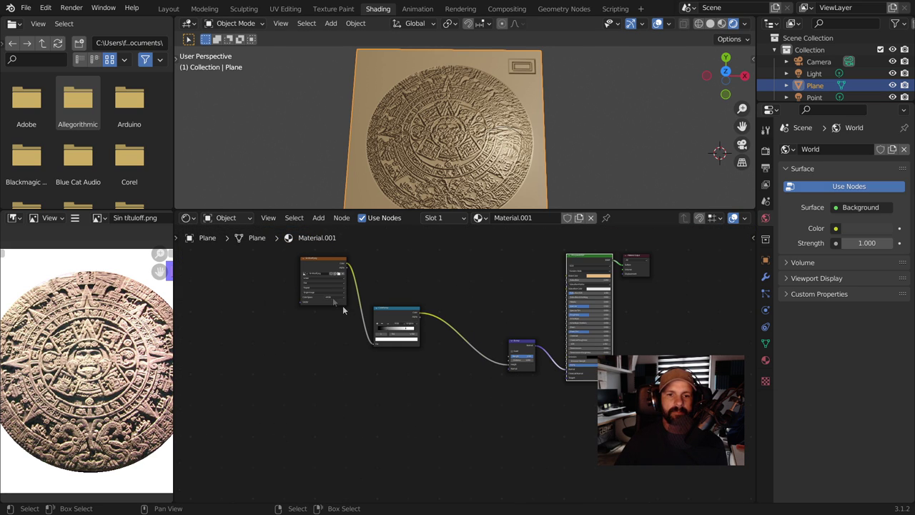
Move the ColorRamp and Bump nodes left to clear room for a Normal Map node.
{"action": "left_click_drag", "start_coordinate": [397, 318], "coordinate": [336, 368]}
{"action": "scroll", "coordinate": [572, 419], "scroll_direction": "up", "scroll_amount": 3}
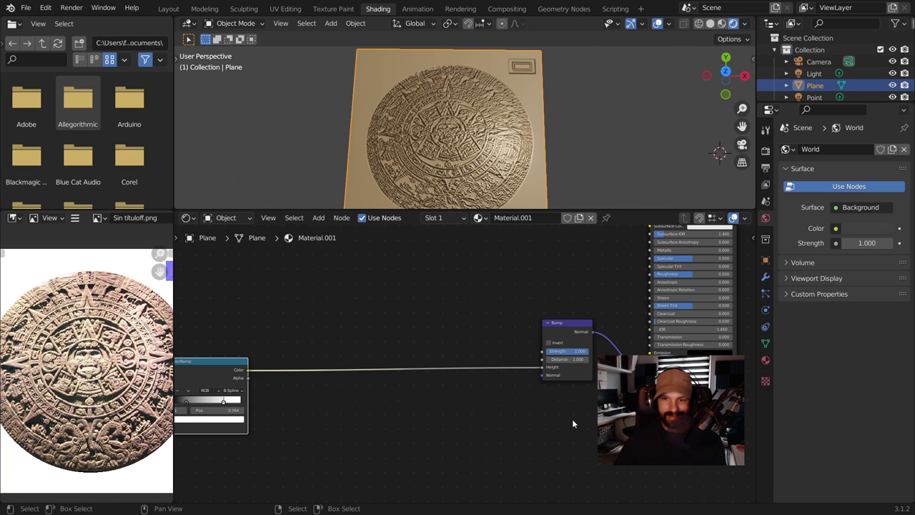
{"action": "left_click_drag", "start_coordinate": [572, 323], "coordinate": [420, 333]}
{"action": "key", "text": "shift+a"}
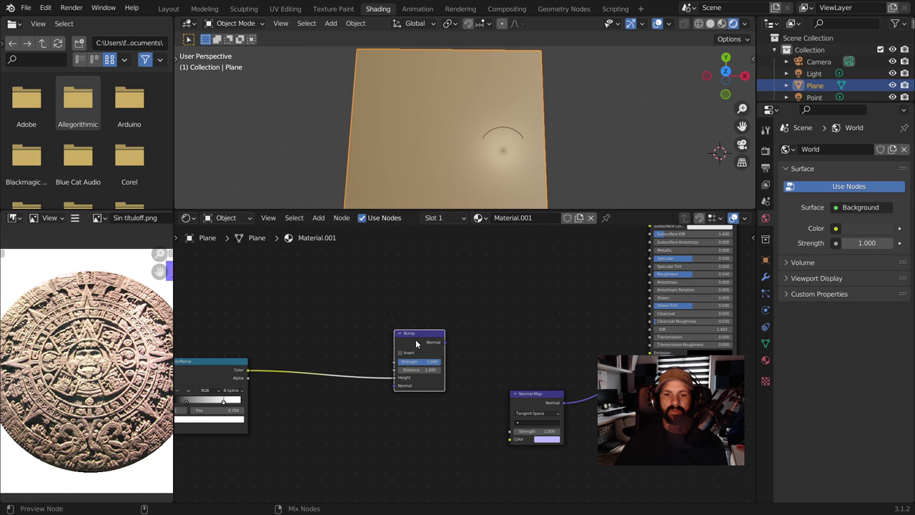
Preview the Bump normals on the plane, compare with the ColorRamp preview, then return to Bump.
{"action": "left_click", "coordinate": [415, 339], "text": "ctrl+shift"}
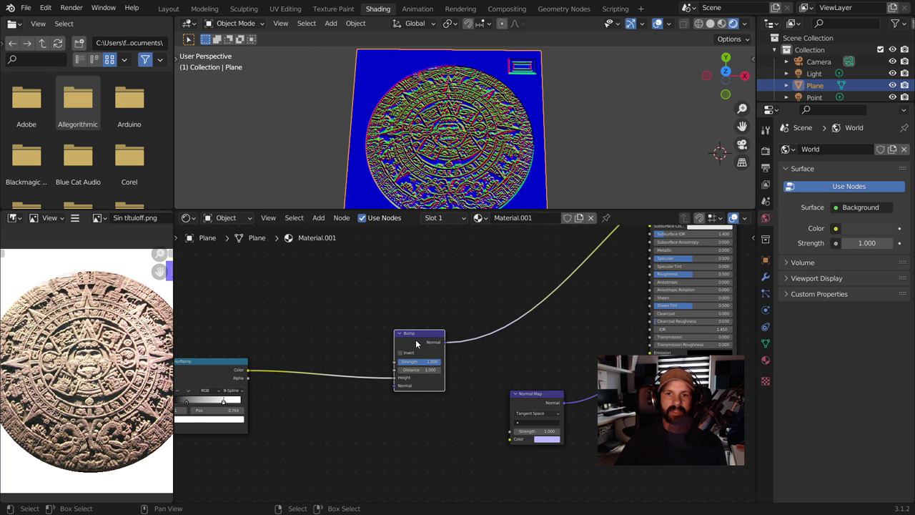
{"action": "scroll", "coordinate": [499, 126], "scroll_direction": "up", "scroll_amount": 2}
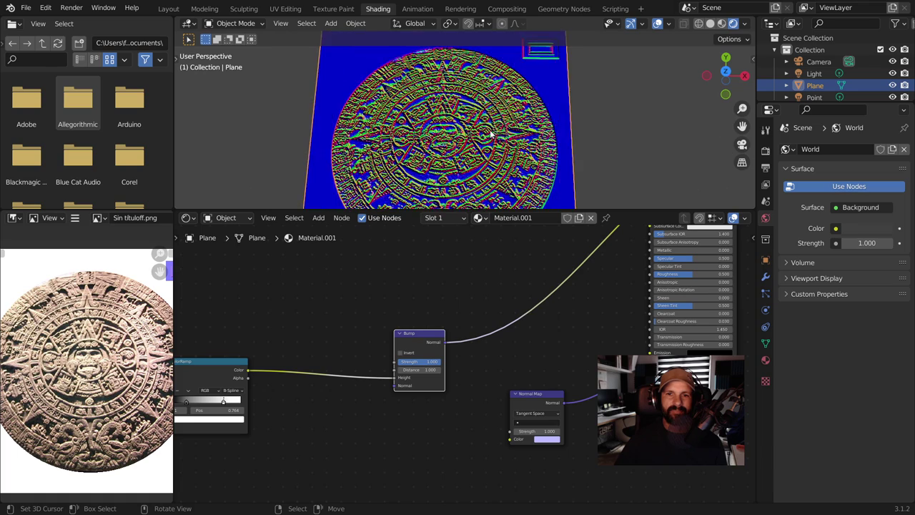
{"action": "scroll", "coordinate": [491, 134], "scroll_direction": "up", "scroll_amount": 2}
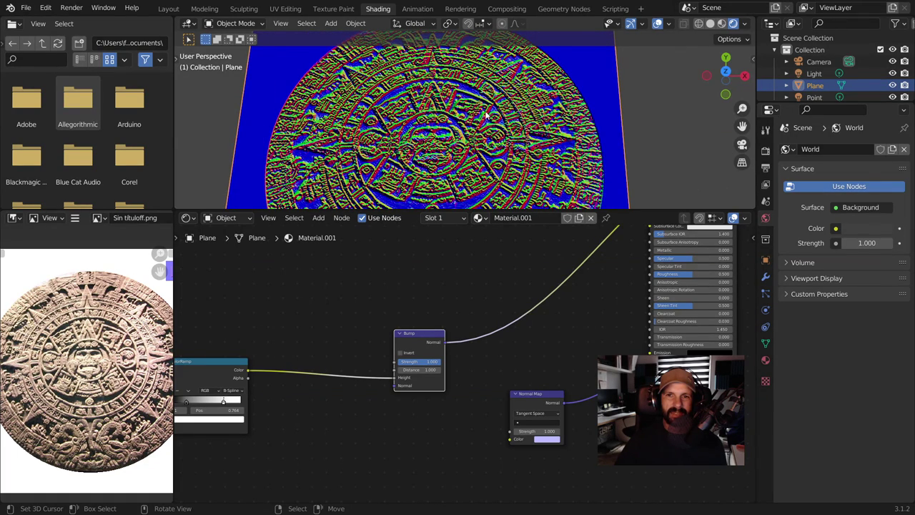
{"action": "scroll", "coordinate": [500, 127], "scroll_direction": "down", "scroll_amount": 2}
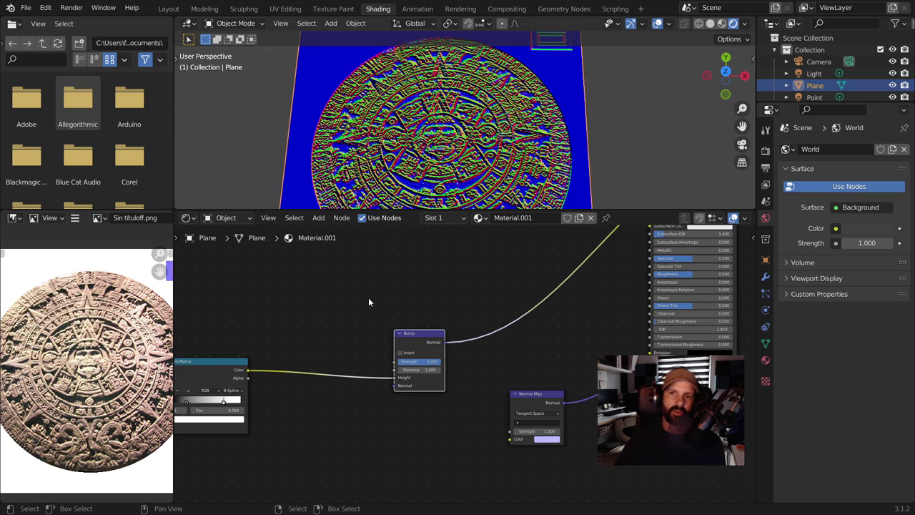
{"action": "left_click", "coordinate": [226, 366], "text": "ctrl+shift"}
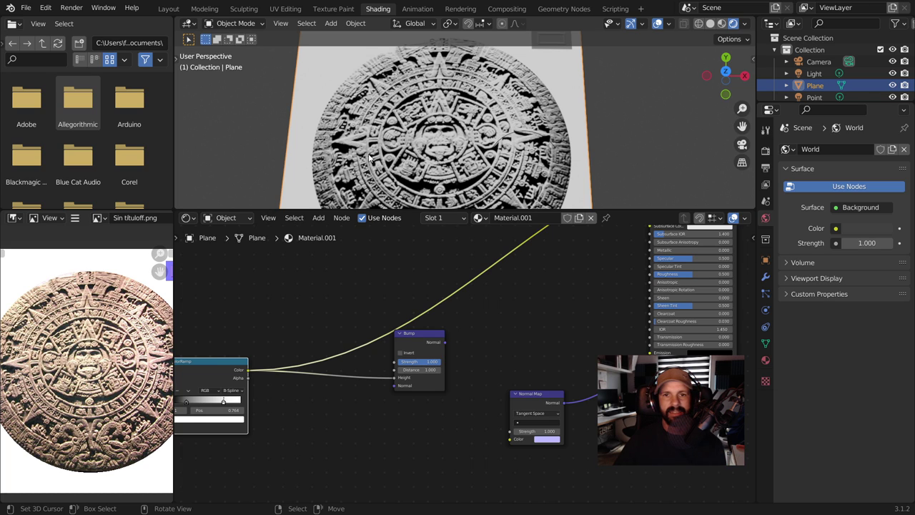
{"action": "left_click", "coordinate": [419, 344], "text": "ctrl+shift"}
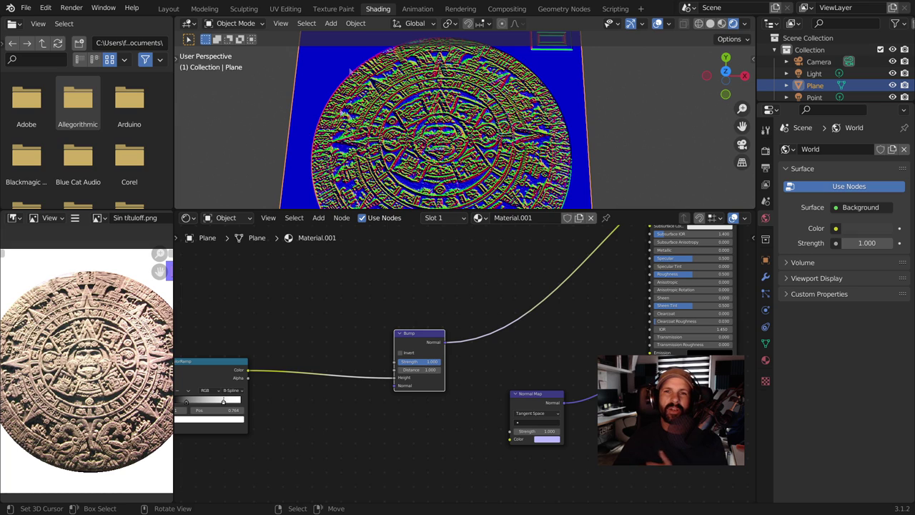
{"action": "scroll", "coordinate": [503, 374], "scroll_direction": "down", "scroll_amount": 3}
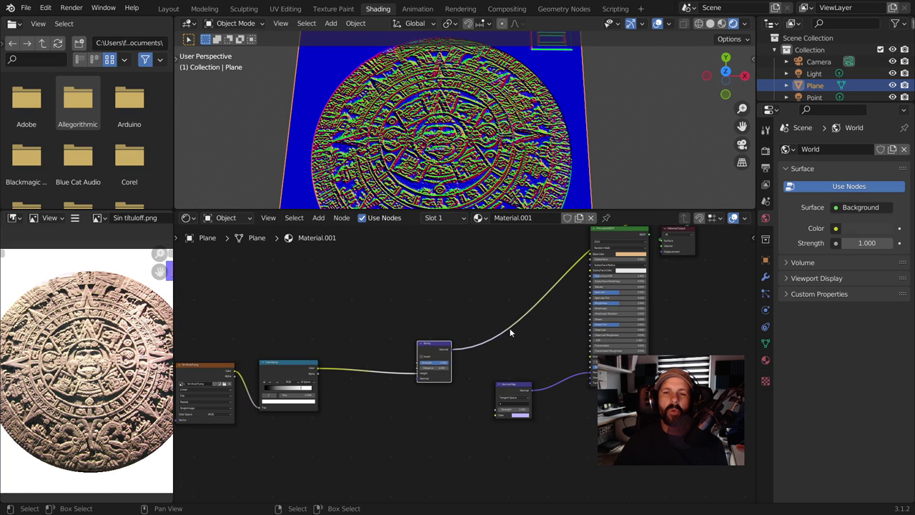
Move the Image Texture, ColorRamp and Bump nodes left and link Bump Normal into Normal Map Color.
{"action": "scroll", "coordinate": [511, 327], "scroll_direction": "down", "scroll_amount": 1}
{"action": "left_click_drag", "start_coordinate": [198, 271], "coordinate": [486, 382]}
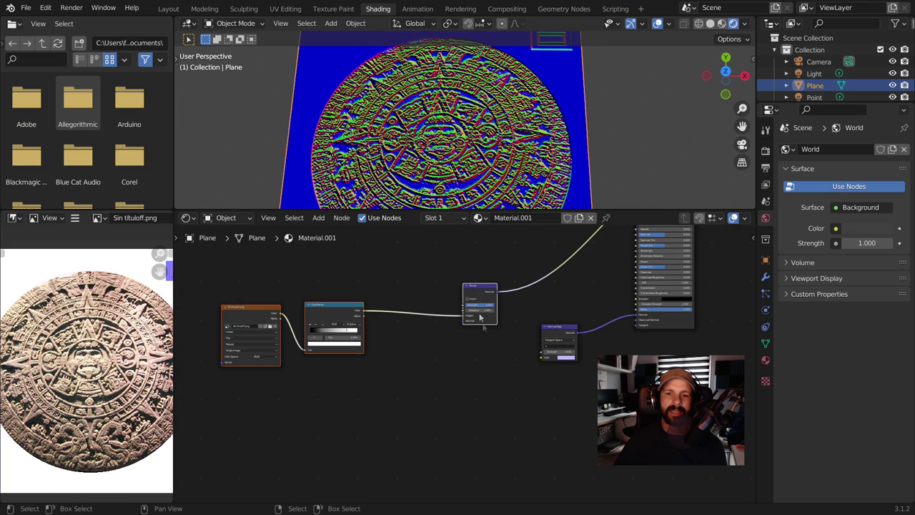
{"action": "left_click", "coordinate": [455, 284]}
{"action": "mouse_move", "coordinate": [202, 283]}
{"action": "left_mouse_down"}
{"action": "mouse_move", "coordinate": [464, 367]}
{"action": "mouse_move", "coordinate": [522, 367]}
{"action": "left_mouse_up"}
{"action": "mouse_move", "coordinate": [490, 292]}
{"action": "left_mouse_down"}
{"action": "mouse_move", "coordinate": [336, 304]}
{"action": "mouse_move", "coordinate": [379, 336]}
{"action": "mouse_move", "coordinate": [570, 356]}
{"action": "left_mouse_up"}
{"action": "scroll", "coordinate": [391, 349], "scroll_direction": "up", "scroll_amount": 2}
{"action": "left_click", "coordinate": [605, 325], "text": "ctrl+shift"}
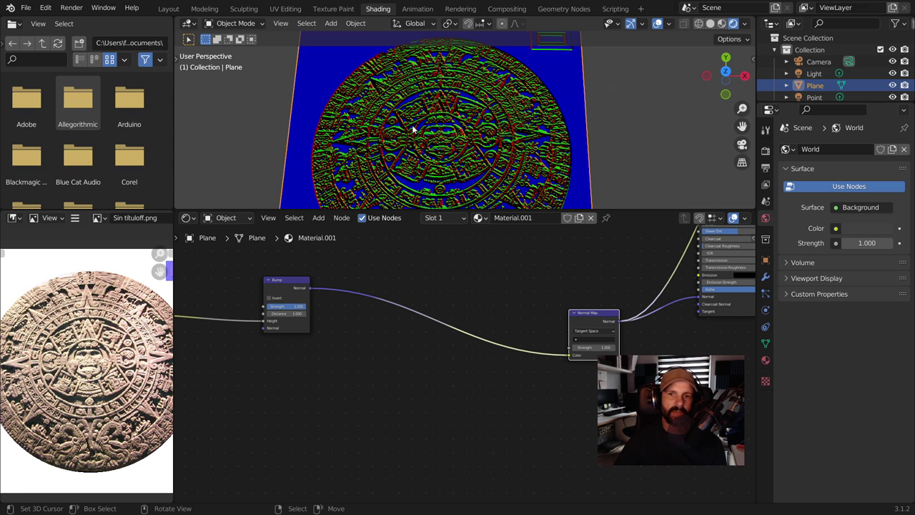
Zoom the reference image onto the purple normal-map swatch.
{"action": "scroll", "coordinate": [83, 290], "scroll_direction": "down", "scroll_amount": 2}
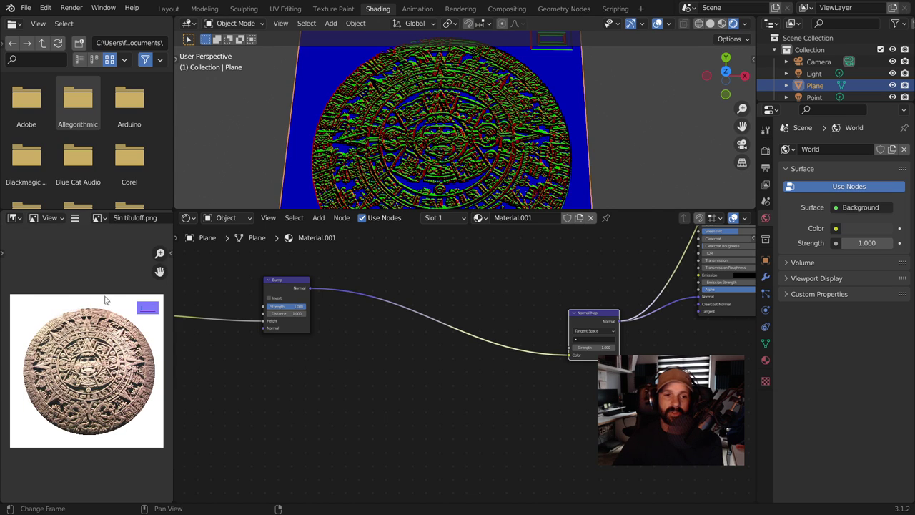
{"action": "scroll", "coordinate": [143, 324], "scroll_direction": "up", "scroll_amount": 1}
{"action": "mouse_move", "coordinate": [127, 429]}
{"action": "middle_mouse_down", "text": "ctrl"}
{"action": "mouse_move", "coordinate": [126, 397]}
{"action": "mouse_move", "coordinate": [136, 431]}
{"action": "middle_mouse_up", "text": "ctrl"}
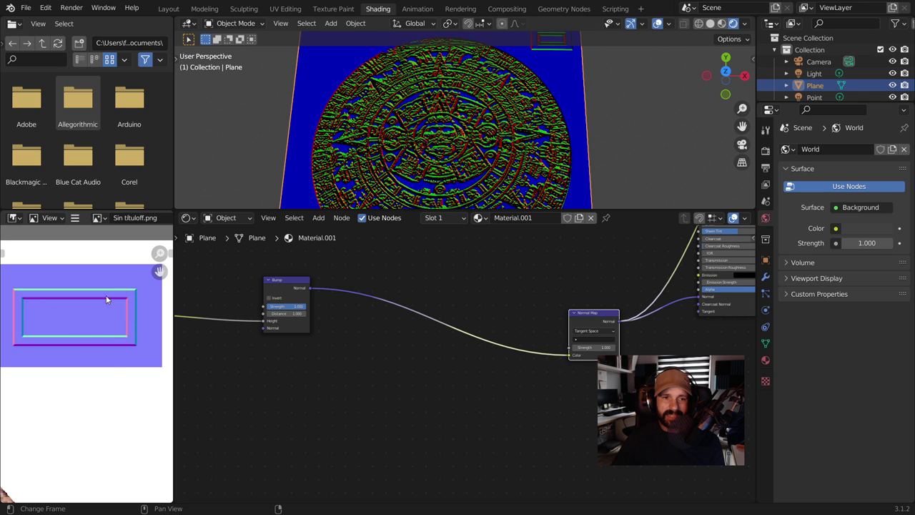
{"action": "scroll", "coordinate": [390, 386], "scroll_direction": "down", "scroll_amount": 1}
{"action": "middle_click_drag", "start_coordinate": [396, 421], "coordinate": [476, 373]}
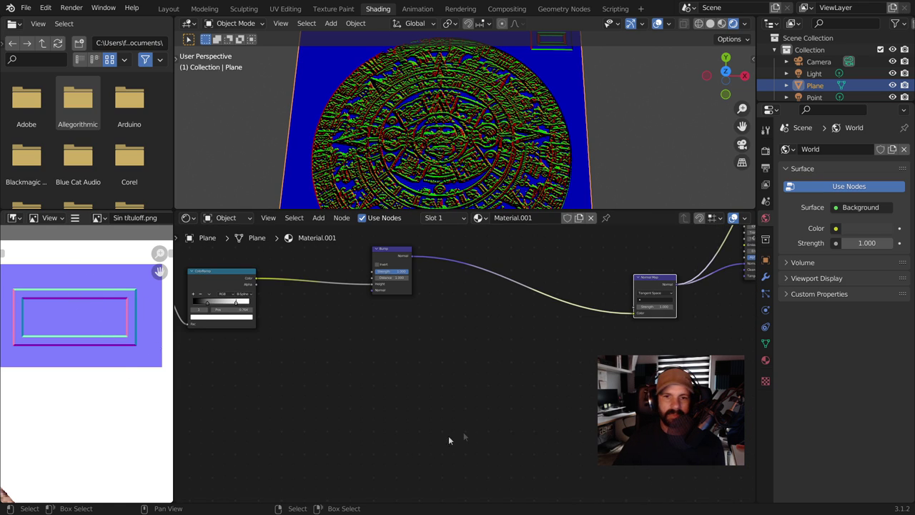
Insert a MixRGB node between Bump and Normal Map, with Color2 sampled from the purple swatch.
{"action": "key", "text": "shift+a"}
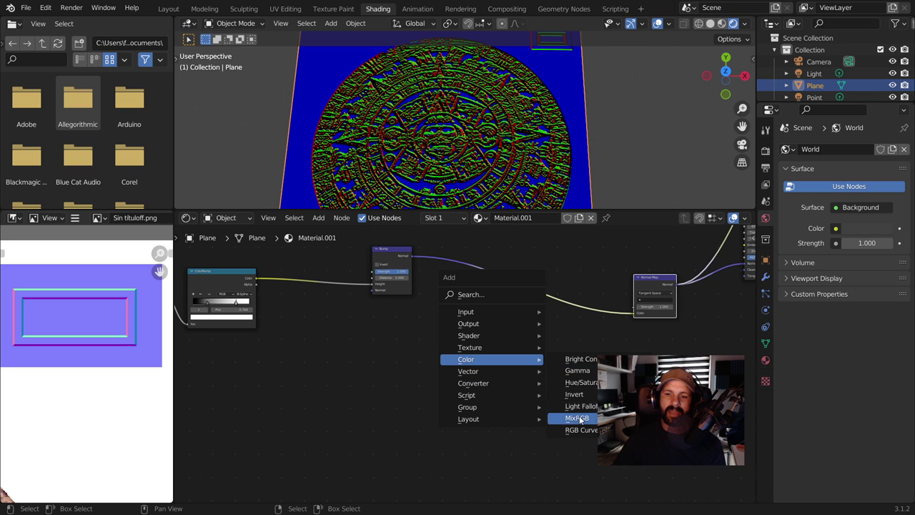
{"action": "left_click", "coordinate": [565, 417]}
{"action": "left_click", "coordinate": [510, 272]}
{"action": "scroll", "coordinate": [535, 351], "scroll_direction": "up", "scroll_amount": 2}
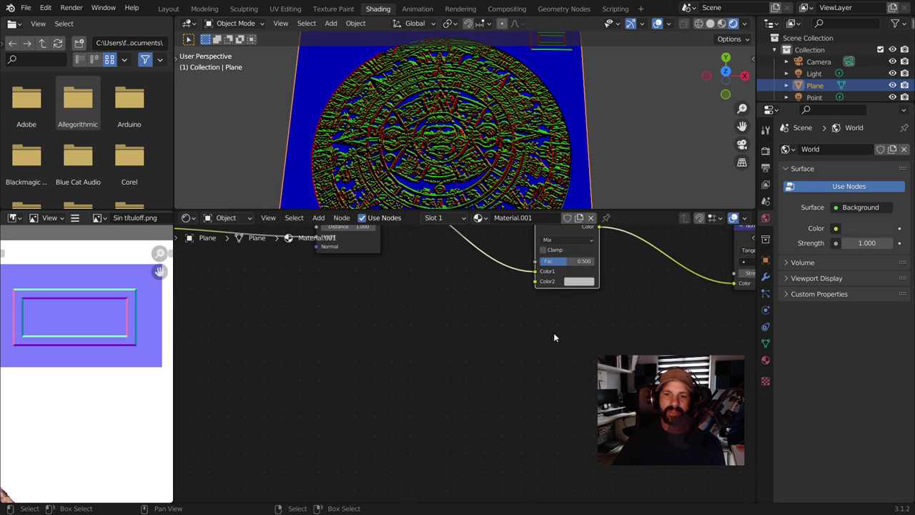
{"action": "scroll", "coordinate": [554, 333], "scroll_direction": "up", "scroll_amount": 2}
{"action": "left_click", "coordinate": [548, 340]}
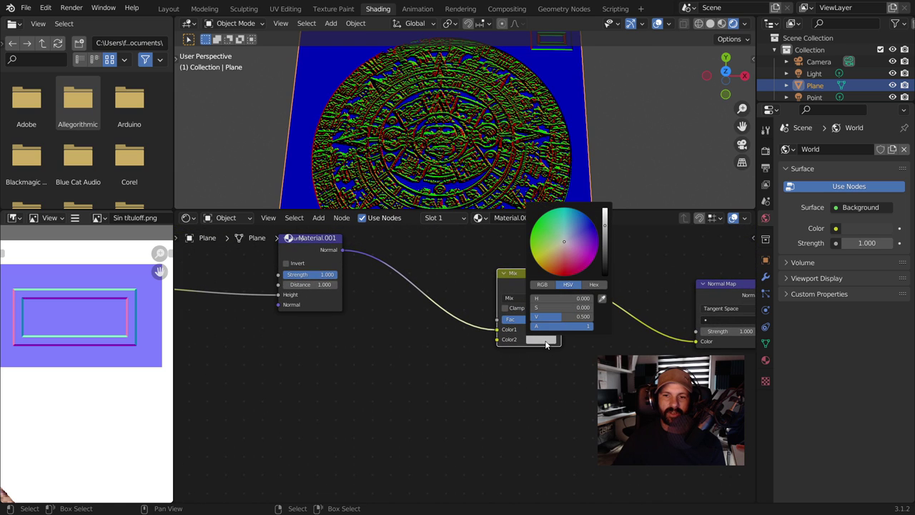
{"action": "left_click", "coordinate": [602, 303]}
{"action": "left_click", "coordinate": [111, 316]}
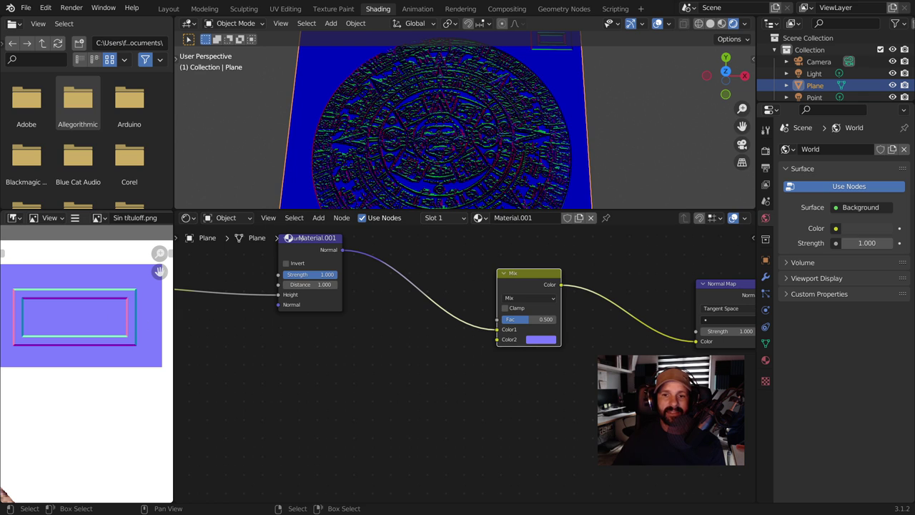
Set the Mix factor to about 0.833 and remove the temporary preview link.
{"action": "scroll", "coordinate": [469, 356], "scroll_direction": "up", "scroll_amount": 1}
{"action": "mouse_move", "coordinate": [565, 313]}
{"action": "left_mouse_down"}
{"action": "mouse_move", "coordinate": [588, 313]}
{"action": "mouse_move", "coordinate": [537, 312]}
{"action": "left_mouse_up"}
{"action": "left_click", "coordinate": [533, 256], "text": "ctrl+shift"}
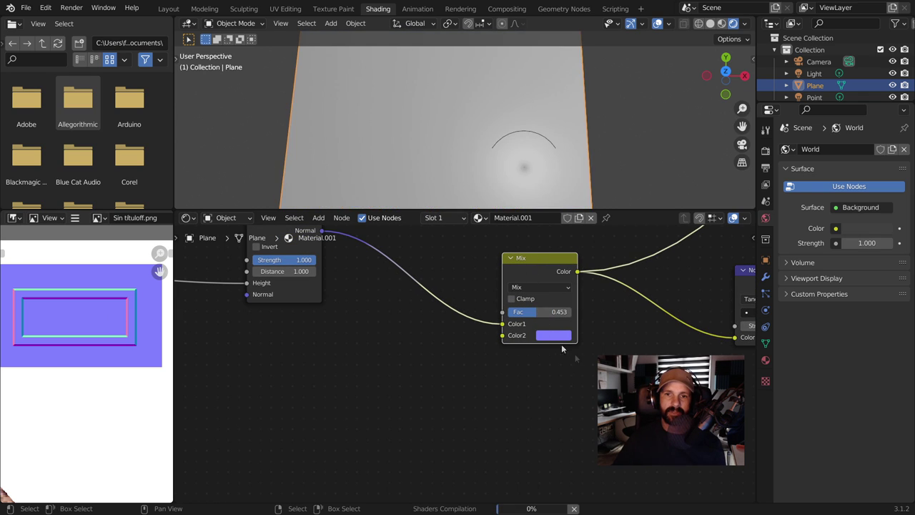
{"action": "middle_click_drag", "start_coordinate": [531, 241], "coordinate": [499, 268]}
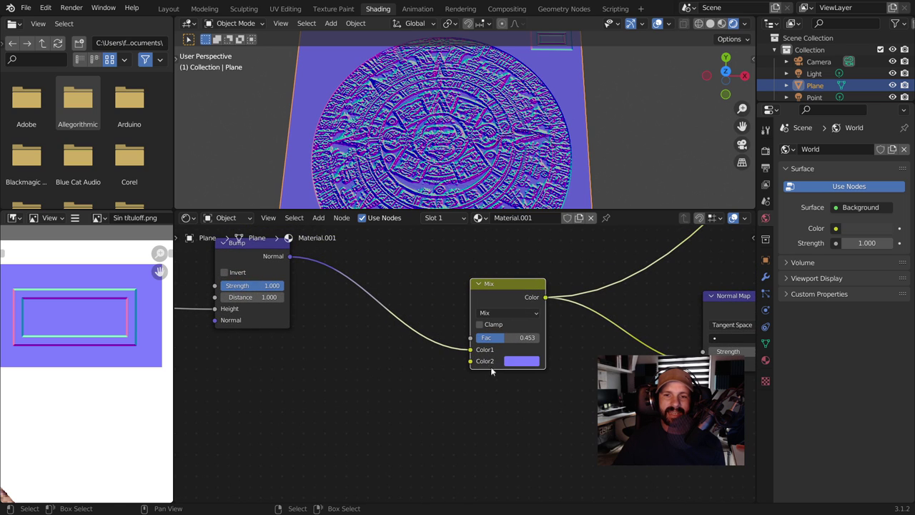
{"action": "left_click_drag", "start_coordinate": [505, 338], "coordinate": [551, 338]}
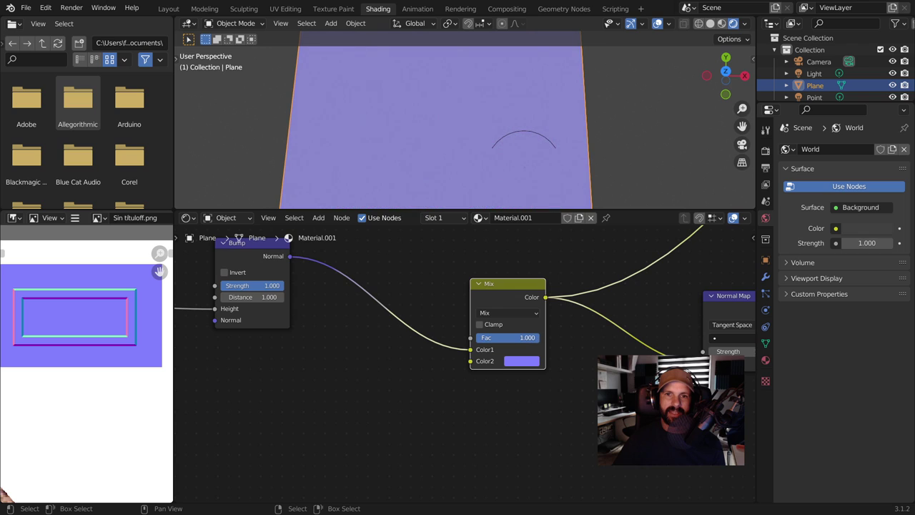
{"action": "left_click_drag", "start_coordinate": [543, 338], "coordinate": [516, 337]}
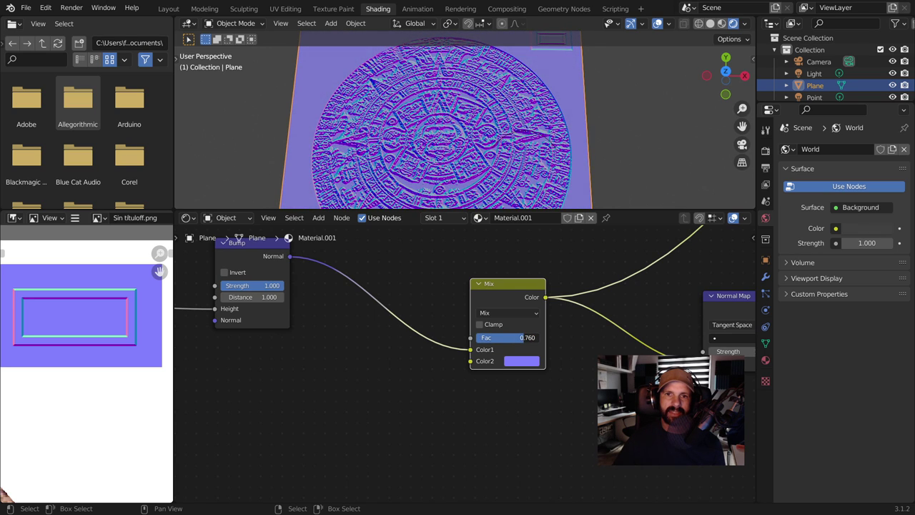
{"action": "left_click_drag", "start_coordinate": [516, 337], "coordinate": [533, 337]}
{"action": "scroll", "coordinate": [483, 146], "scroll_direction": "down", "scroll_amount": 3}
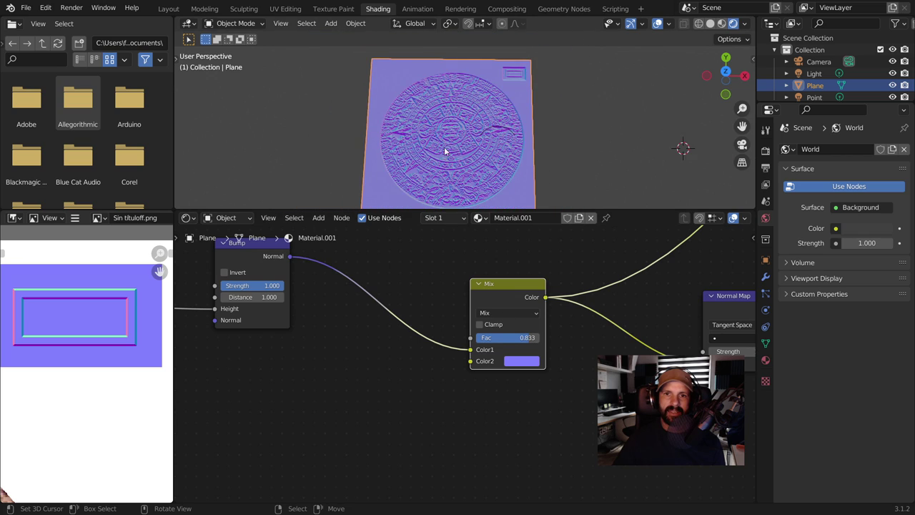
{"action": "scroll", "coordinate": [471, 396], "scroll_direction": "down", "scroll_amount": 2}
{"action": "middle_click_drag", "start_coordinate": [556, 388], "coordinate": [421, 374]}
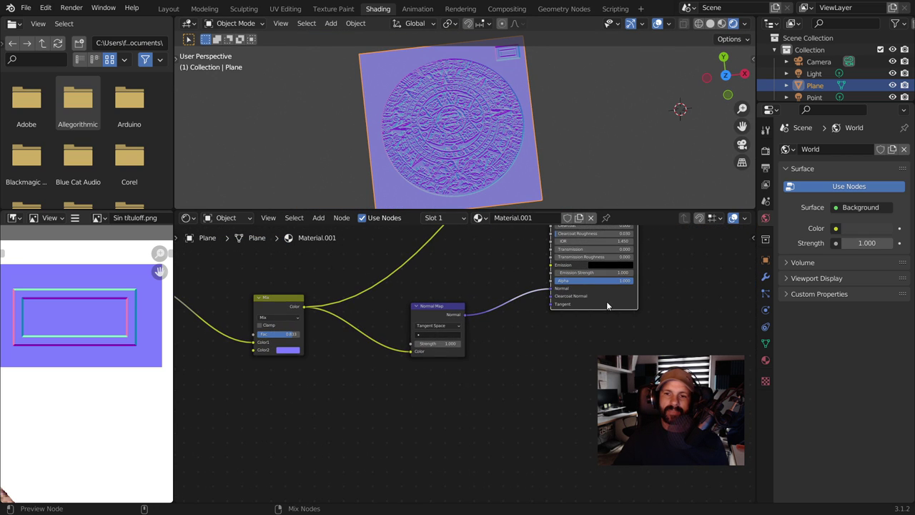
{"action": "key", "text": "ctrl+z"}
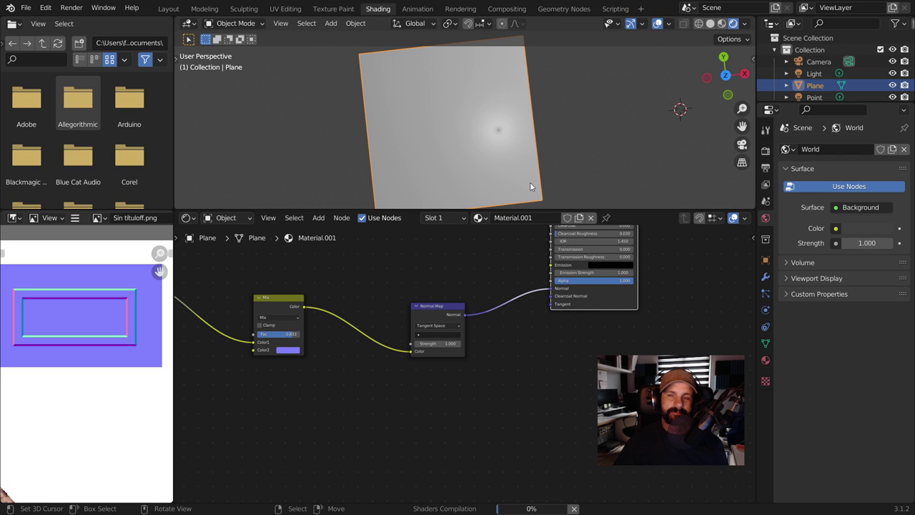
{"action": "mouse_move", "coordinate": [518, 172]}
{"action": "middle_mouse_down"}
{"action": "mouse_move", "coordinate": [518, 133]}
{"action": "mouse_move", "coordinate": [531, 178]}
{"action": "mouse_move", "coordinate": [513, 146]}
{"action": "middle_mouse_up"}
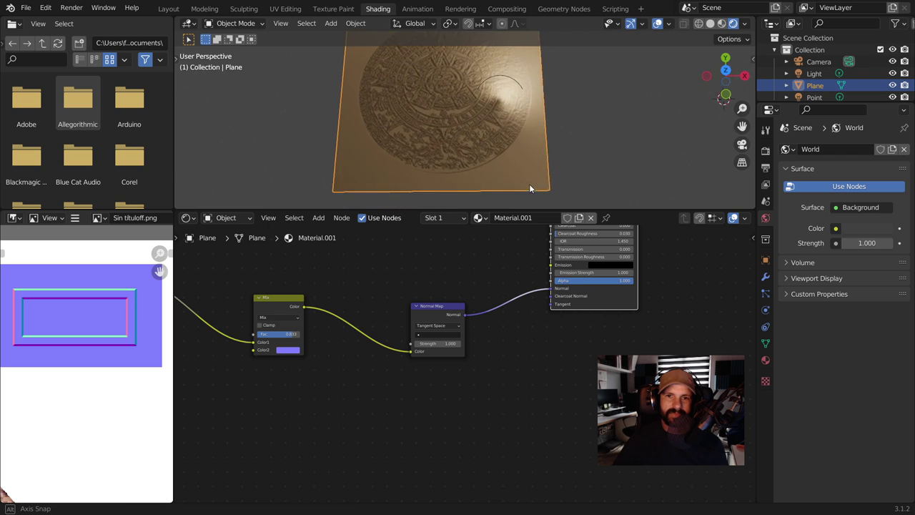
Raise the point light vertically and increase its power.
{"action": "left_click", "coordinate": [513, 146]}
{"action": "middle_click_drag", "start_coordinate": [542, 163], "coordinate": [528, 148]}
{"action": "key", "text": "g"}
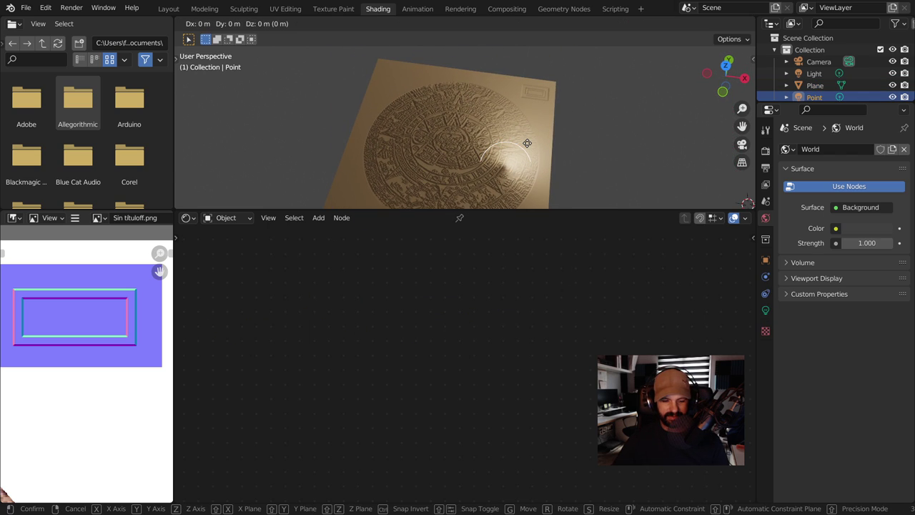
{"action": "key", "text": "z"}
{"action": "left_click", "coordinate": [535, 104]}
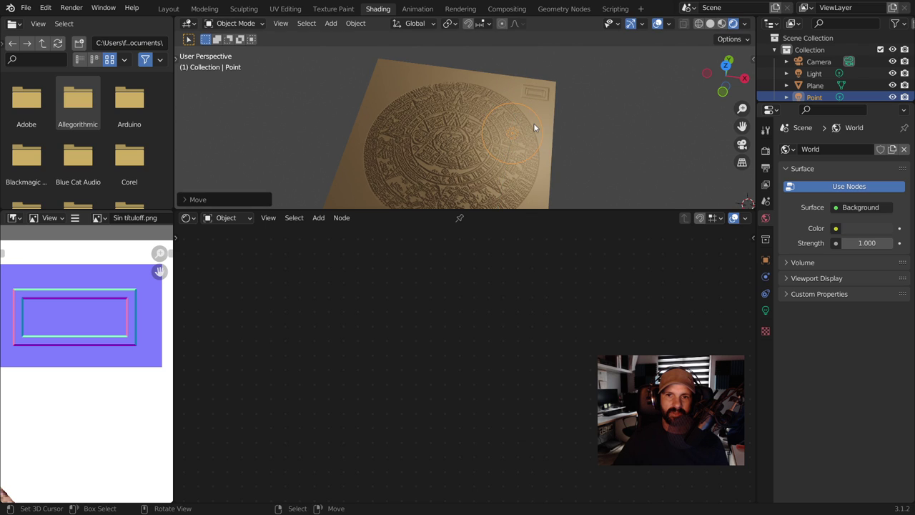
{"action": "middle_click_drag", "start_coordinate": [555, 154], "coordinate": [557, 163]}
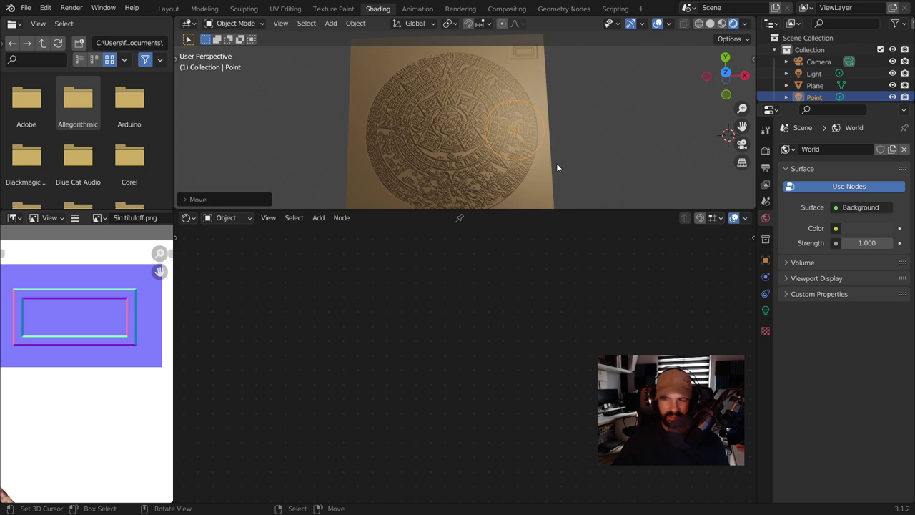
{"action": "left_click", "coordinate": [766, 309]}
{"action": "left_click_drag", "start_coordinate": [862, 230], "coordinate": [894, 230]}
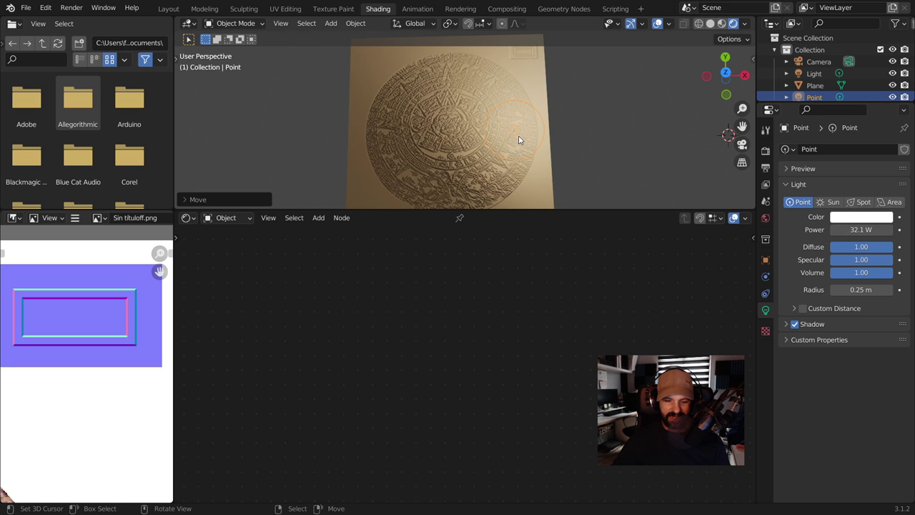
Slide the light along X beside the plane's right edge, then set Normal Map strength to 1.300.
{"action": "key", "text": "g"}
{"action": "key", "text": "y"}
{"action": "key", "text": "x"}
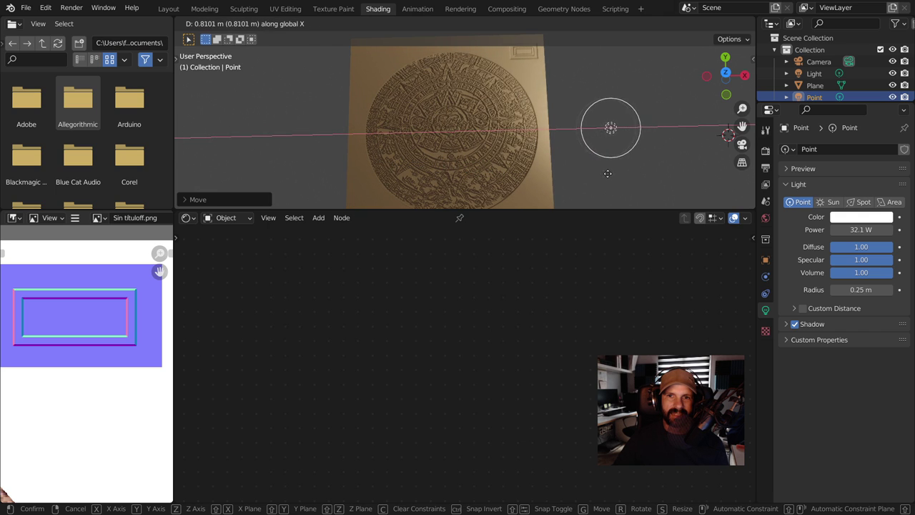
{"action": "left_click", "coordinate": [559, 192]}
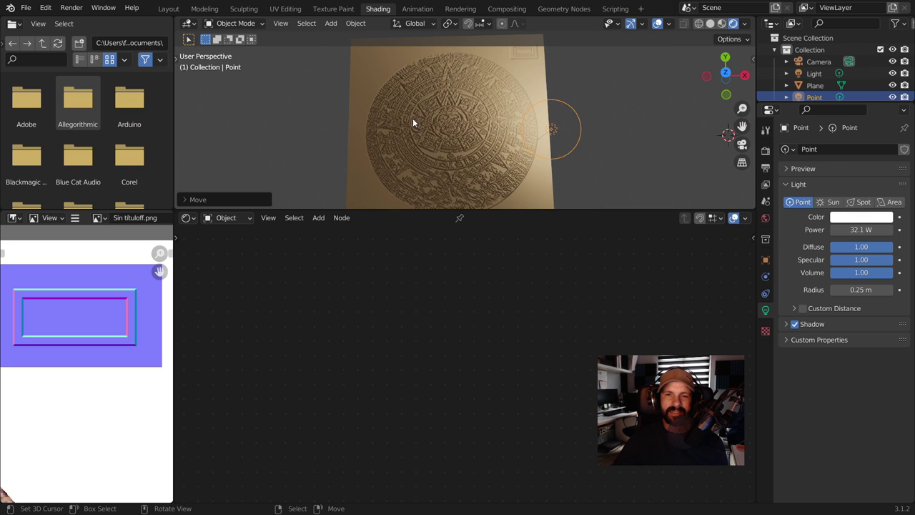
{"action": "left_click", "coordinate": [412, 118]}
{"action": "mouse_move", "coordinate": [451, 344]}
{"action": "left_mouse_down"}
{"action": "mouse_move", "coordinate": [436, 344]}
{"action": "mouse_move", "coordinate": [458, 344]}
{"action": "left_mouse_up"}
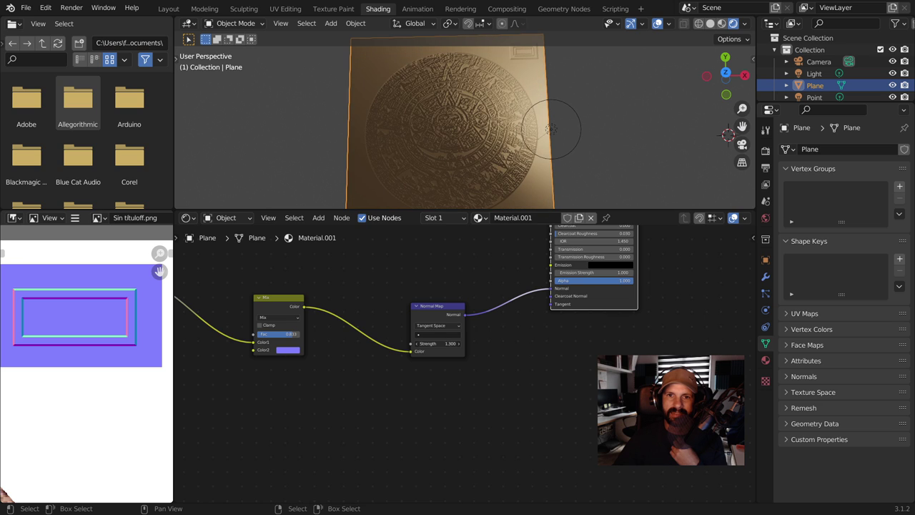
Set the Normal Map strength back to 1.000.
{"action": "left_click_drag", "start_coordinate": [458, 344], "coordinate": [453, 344]}
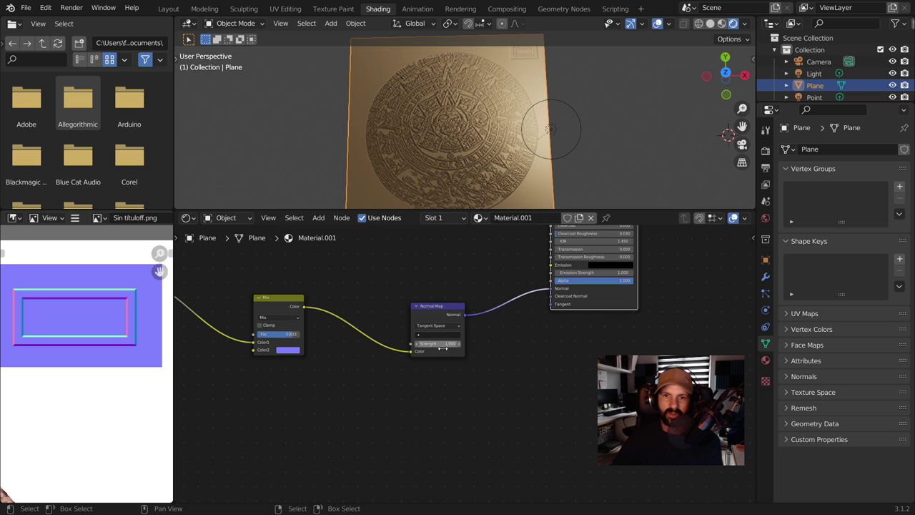
{"action": "scroll", "coordinate": [419, 427], "scroll_direction": "up", "scroll_amount": 1}
{"action": "middle_click_drag", "start_coordinate": [467, 422], "coordinate": [648, 431]}
Adjust the Mix factor up to about 0.827.
{"action": "left_click_drag", "start_coordinate": [429, 337], "coordinate": [426, 337]}
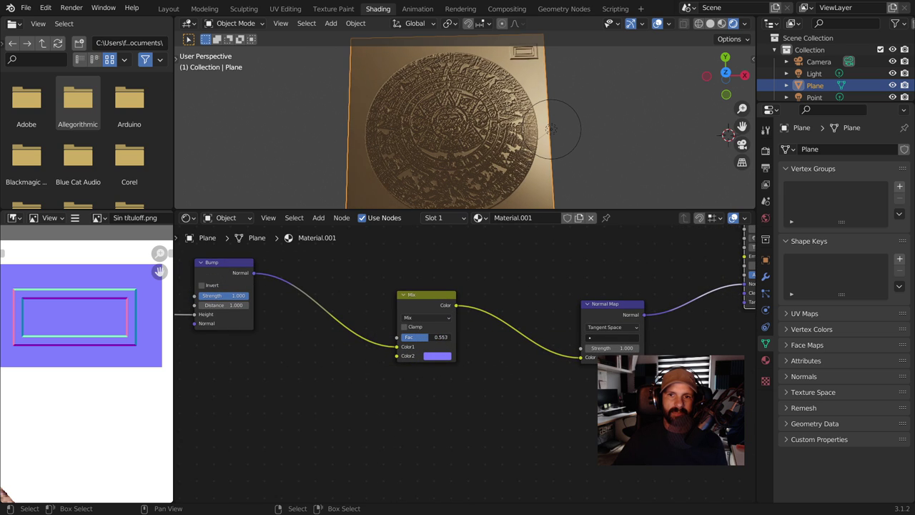
{"action": "left_click_drag", "start_coordinate": [426, 337], "coordinate": [429, 337]}
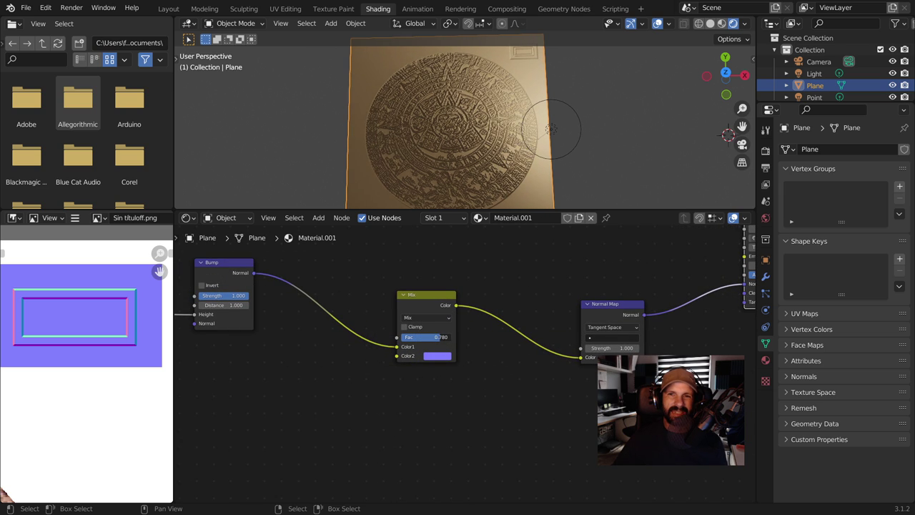
{"action": "left_click_drag", "start_coordinate": [429, 337], "coordinate": [443, 339]}
{"action": "scroll", "coordinate": [481, 91], "scroll_direction": "up", "scroll_amount": 3}
{"action": "scroll", "coordinate": [482, 93], "scroll_direction": "up", "scroll_amount": 2}
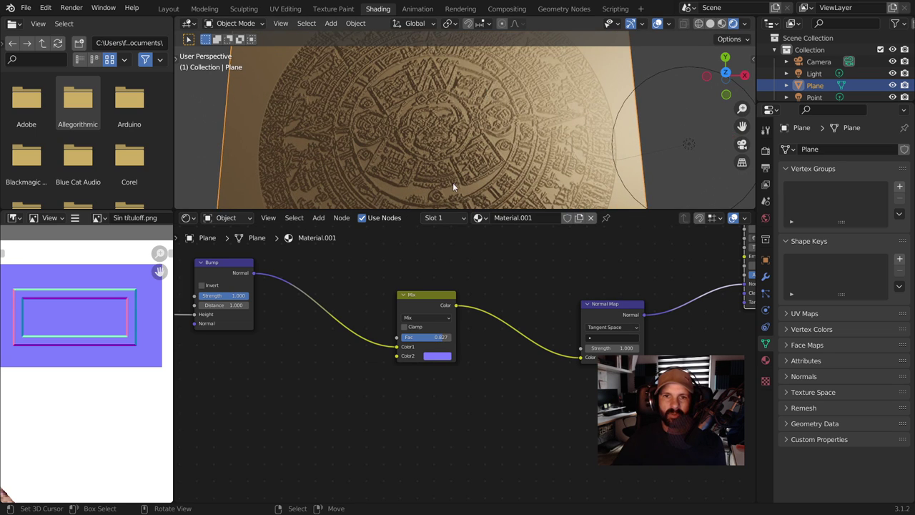
{"action": "scroll", "coordinate": [454, 181], "scroll_direction": "up", "scroll_amount": 2}
{"action": "scroll", "coordinate": [454, 181], "scroll_direction": "down", "scroll_amount": 1}
{"action": "scroll", "coordinate": [476, 151], "scroll_direction": "down", "scroll_amount": 1}
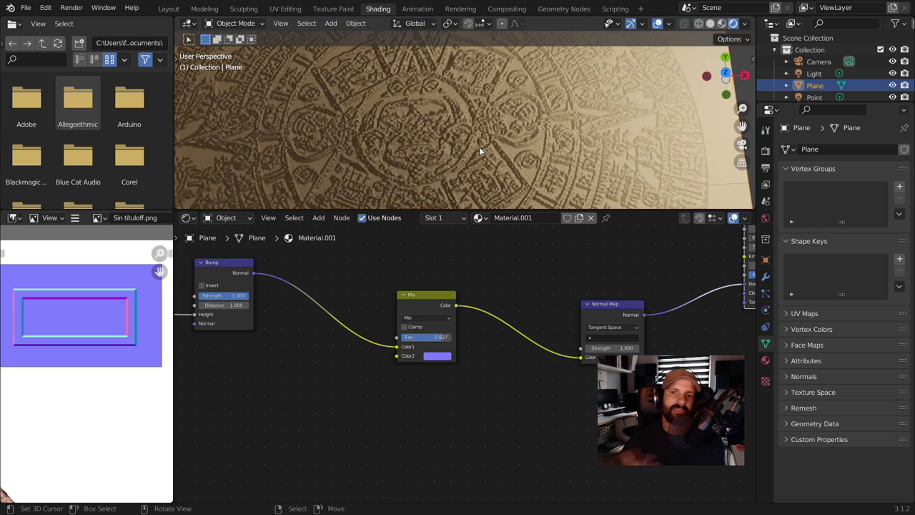
{"action": "scroll", "coordinate": [480, 147], "scroll_direction": "down", "scroll_amount": 1}
{"action": "scroll", "coordinate": [479, 147], "scroll_direction": "down", "scroll_amount": 2}
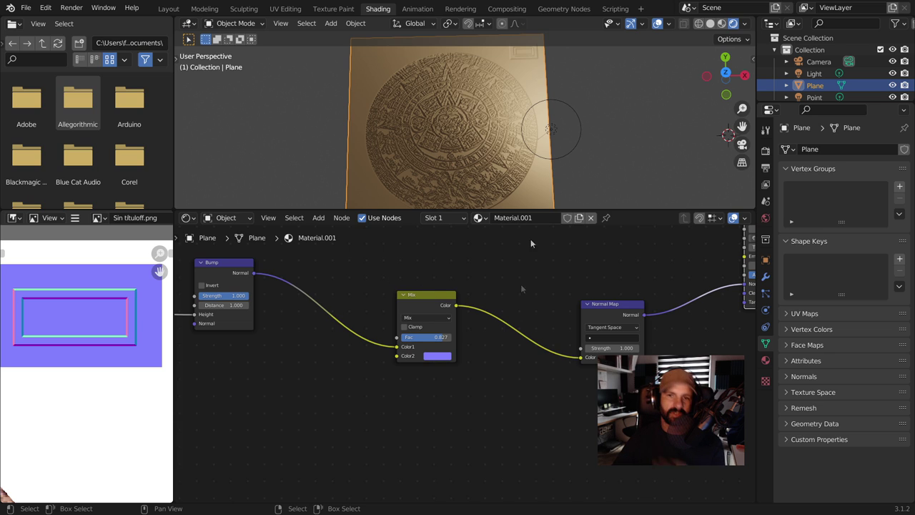
Load 1080X720.jpg from Downloads into the Image Texture node as the relief image.
{"action": "scroll", "coordinate": [502, 391], "scroll_direction": "down", "scroll_amount": 2}
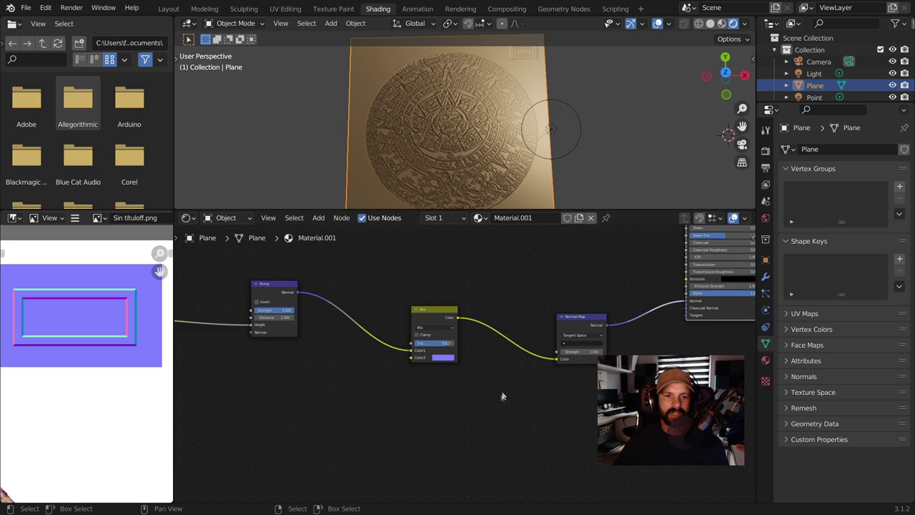
{"action": "scroll", "coordinate": [482, 397], "scroll_direction": "down", "scroll_amount": 2}
{"action": "scroll", "coordinate": [429, 397], "scroll_direction": "down", "scroll_amount": 2}
{"action": "middle_click_drag", "start_coordinate": [331, 399], "coordinate": [559, 392]}
{"action": "scroll", "coordinate": [558, 392], "scroll_direction": "up", "scroll_amount": 1}
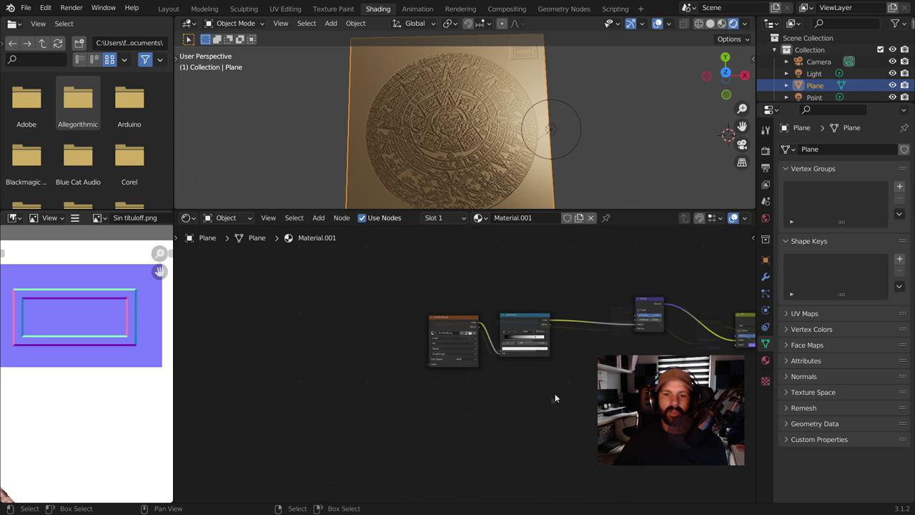
{"action": "scroll", "coordinate": [558, 391], "scroll_direction": "up", "scroll_amount": 2}
{"action": "scroll", "coordinate": [558, 390], "scroll_direction": "up", "scroll_amount": 2}
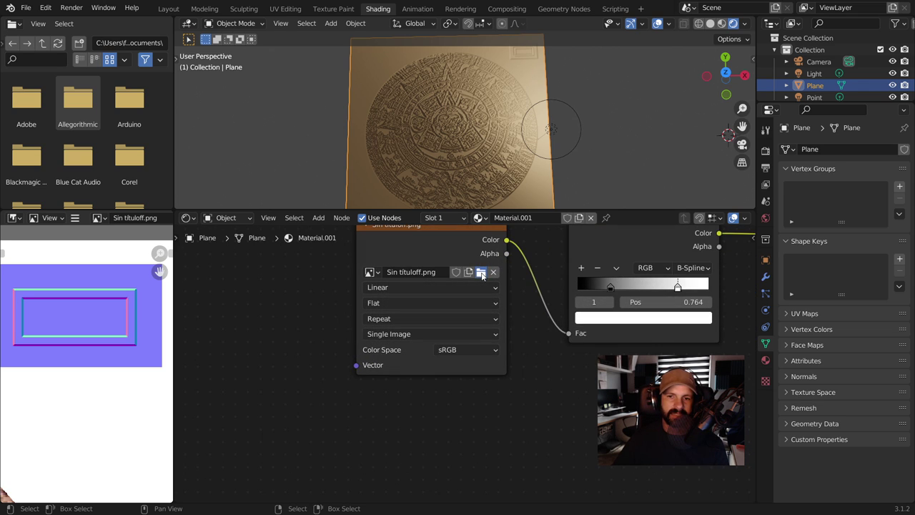
{"action": "left_click", "coordinate": [481, 274]}
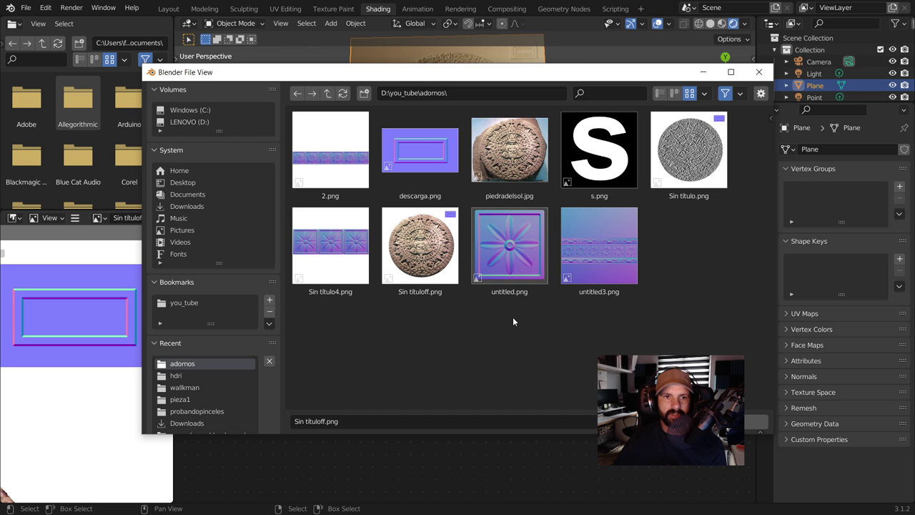
{"action": "left_click", "coordinate": [183, 206]}
{"action": "scroll", "coordinate": [565, 350], "scroll_direction": "down", "scroll_amount": 3}
{"action": "scroll", "coordinate": [565, 351], "scroll_direction": "down", "scroll_amount": 1}
{"action": "scroll", "coordinate": [544, 300], "scroll_direction": "up", "scroll_amount": 1}
{"action": "double_click", "coordinate": [512, 206]}
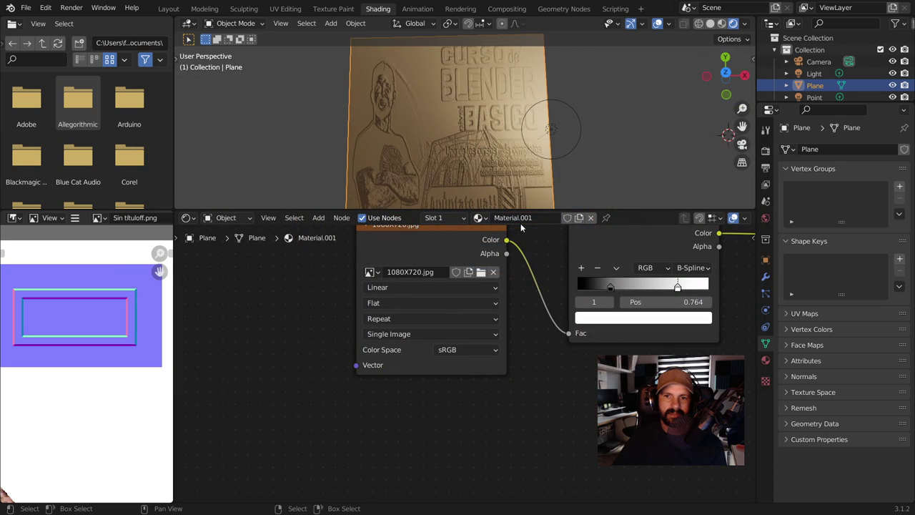
{"action": "mouse_move", "coordinate": [472, 146]}
{"action": "middle_mouse_down"}
{"action": "mouse_move", "coordinate": [467, 164]}
{"action": "mouse_move", "coordinate": [520, 193]}
{"action": "mouse_move", "coordinate": [479, 142]}
{"action": "middle_mouse_up"}
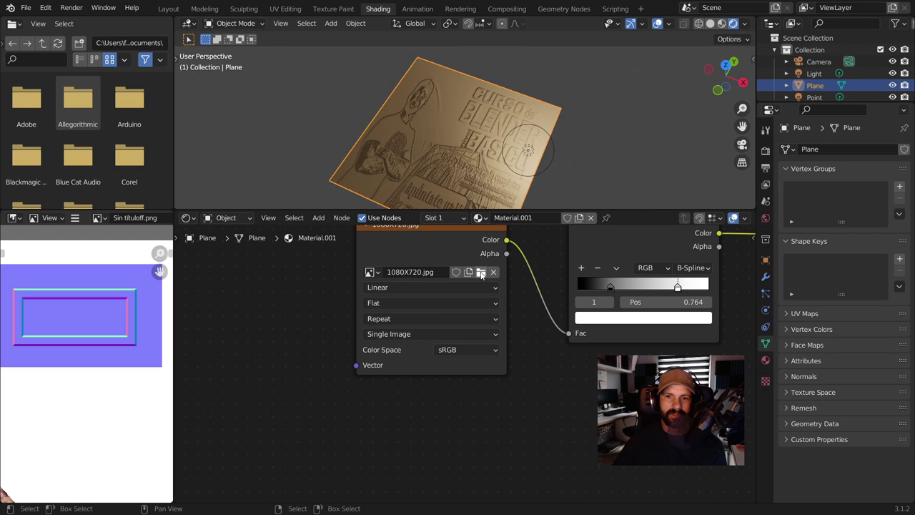
Replace it with black_friday.png and orbit to inspect the new relief.
{"action": "left_click", "coordinate": [481, 272]}
{"action": "scroll", "coordinate": [511, 386], "scroll_direction": "down", "scroll_amount": 2}
{"action": "scroll", "coordinate": [511, 379], "scroll_direction": "down", "scroll_amount": 4}
{"action": "scroll", "coordinate": [512, 376], "scroll_direction": "down", "scroll_amount": 1}
{"action": "scroll", "coordinate": [513, 376], "scroll_direction": "down", "scroll_amount": 1}
{"action": "left_click", "coordinate": [501, 165]}
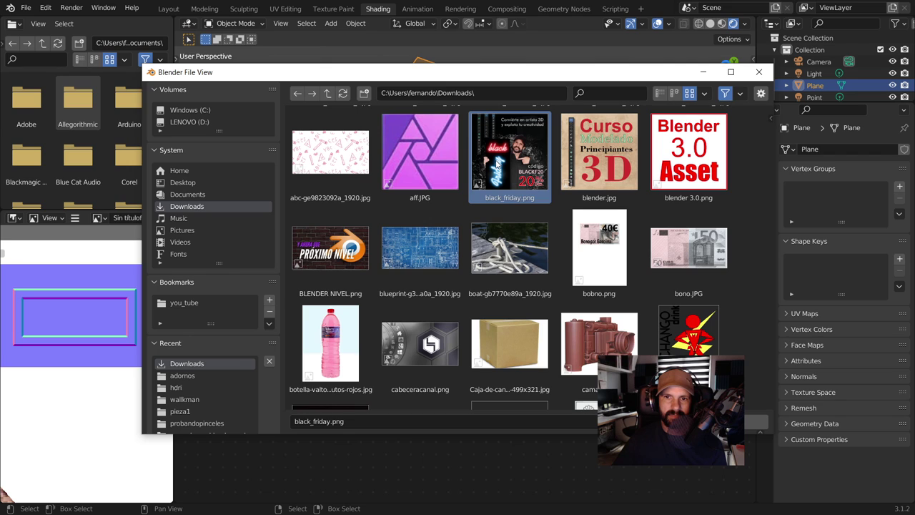
{"action": "double_click", "coordinate": [497, 162]}
{"action": "scroll", "coordinate": [496, 160], "scroll_direction": "up", "scroll_amount": 3}
{"action": "mouse_move", "coordinate": [502, 158]}
{"action": "middle_mouse_down"}
{"action": "mouse_move", "coordinate": [521, 175]}
{"action": "mouse_move", "coordinate": [534, 138]}
{"action": "mouse_move", "coordinate": [483, 162]}
{"action": "mouse_move", "coordinate": [512, 192]}
{"action": "middle_mouse_up"}
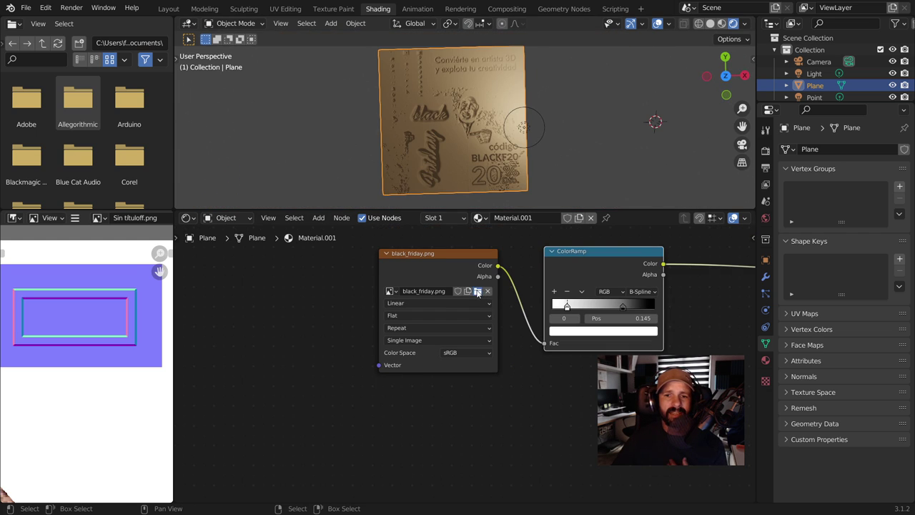
Load s.png into the Image Texture and shift the ColorRamp's white stop to the right.
{"action": "left_click", "coordinate": [478, 291]}
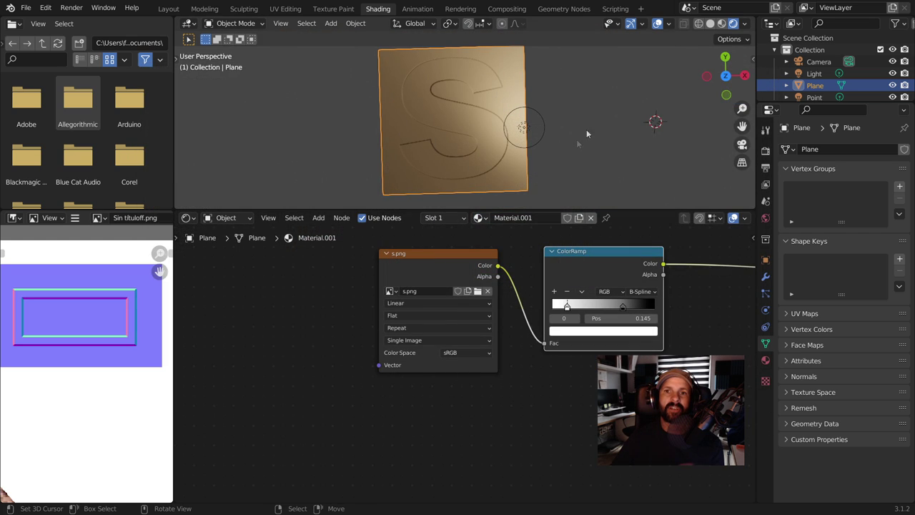
{"action": "middle_click_drag", "start_coordinate": [473, 143], "coordinate": [485, 163]}
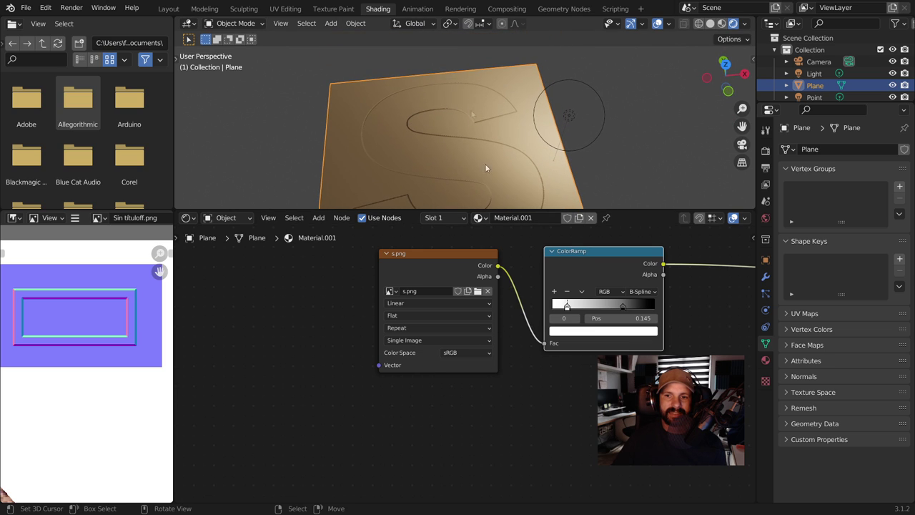
{"action": "left_click_drag", "start_coordinate": [568, 307], "coordinate": [620, 307]}
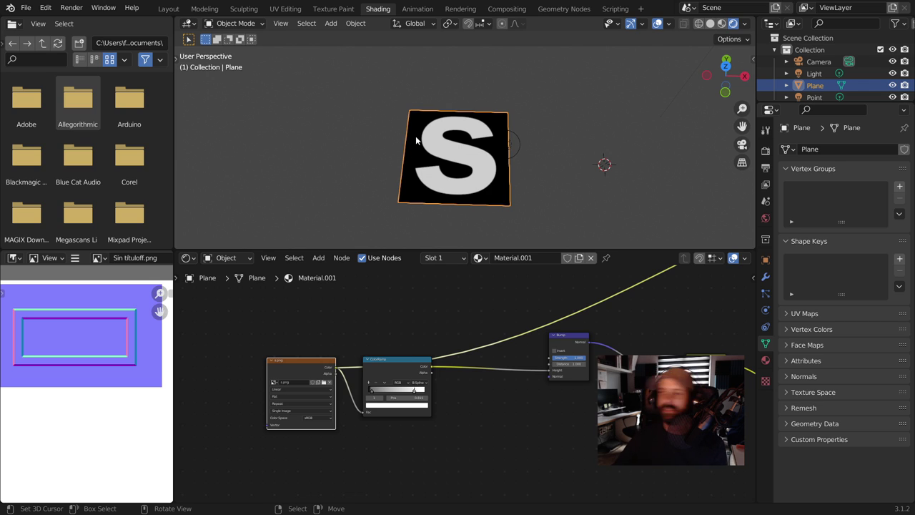
Connect the S image's Color straight to Bump Height, delete the ColorRamp, and preview Bump normals.
{"action": "scroll", "coordinate": [403, 458], "scroll_direction": "up", "scroll_amount": 1}
{"action": "left_click_drag", "start_coordinate": [427, 331], "coordinate": [492, 360]}
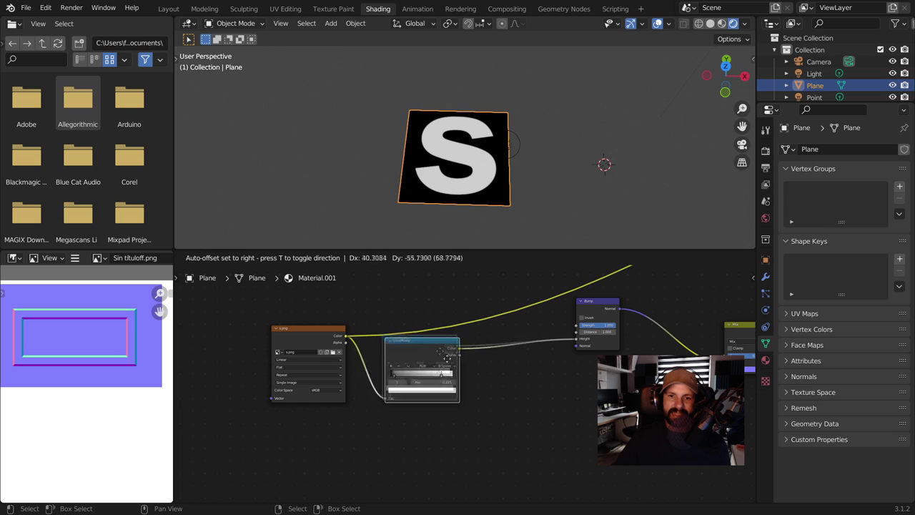
{"action": "middle_click_drag", "start_coordinate": [527, 371], "coordinate": [499, 357]}
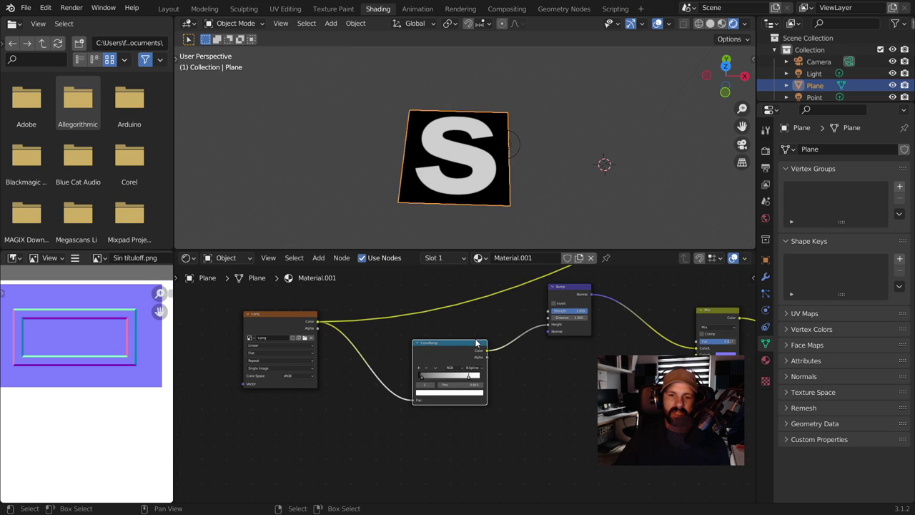
{"action": "left_click_drag", "start_coordinate": [413, 401], "coordinate": [548, 325]}
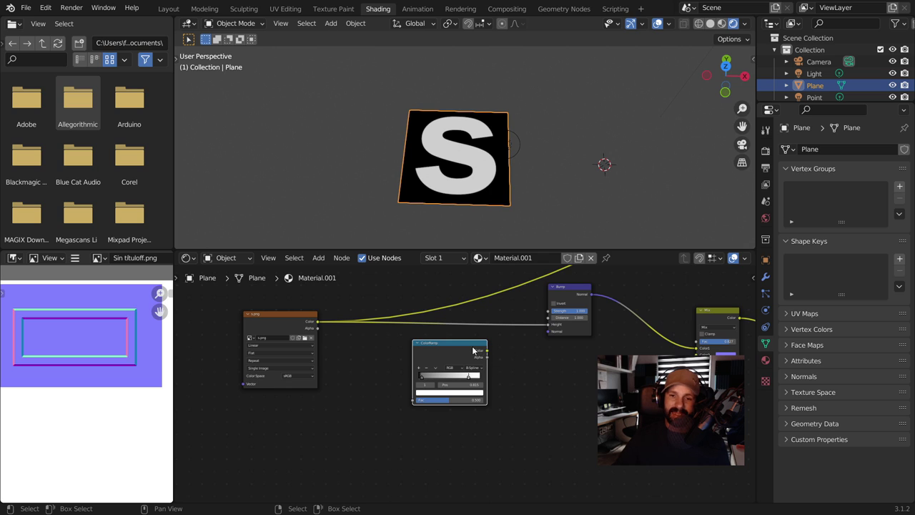
{"action": "key", "text": "x"}
{"action": "left_click", "coordinate": [579, 292], "text": "ctrl+shift"}
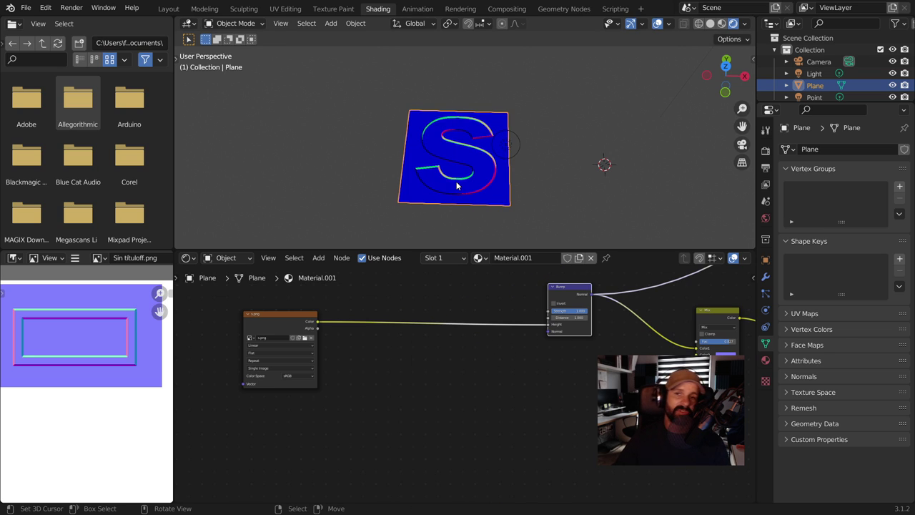
{"action": "middle_click_drag", "start_coordinate": [558, 423], "coordinate": [432, 443]}
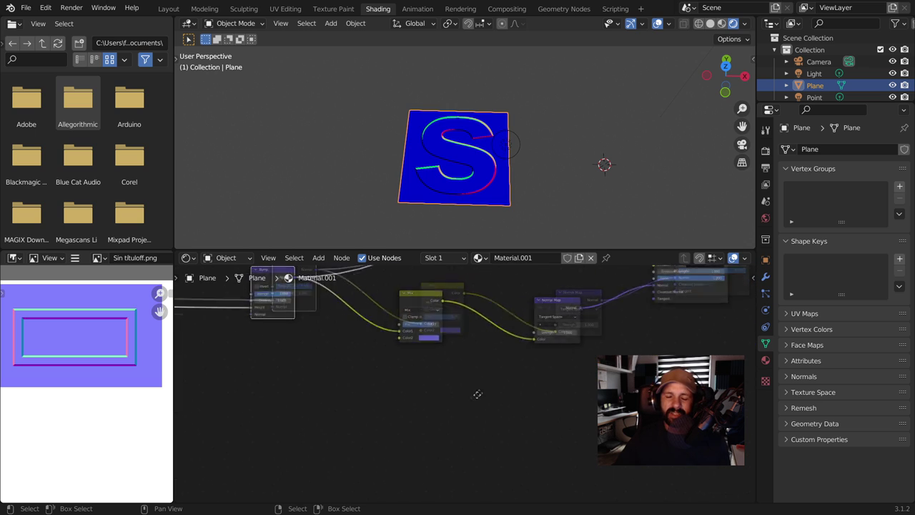
Preview the Mix node's output on the plane.
{"action": "middle_click_drag", "start_coordinate": [529, 361], "coordinate": [309, 323]}
{"action": "left_click", "coordinate": [396, 299]}
{"action": "left_click", "coordinate": [398, 305], "text": "ctrl+shift"}
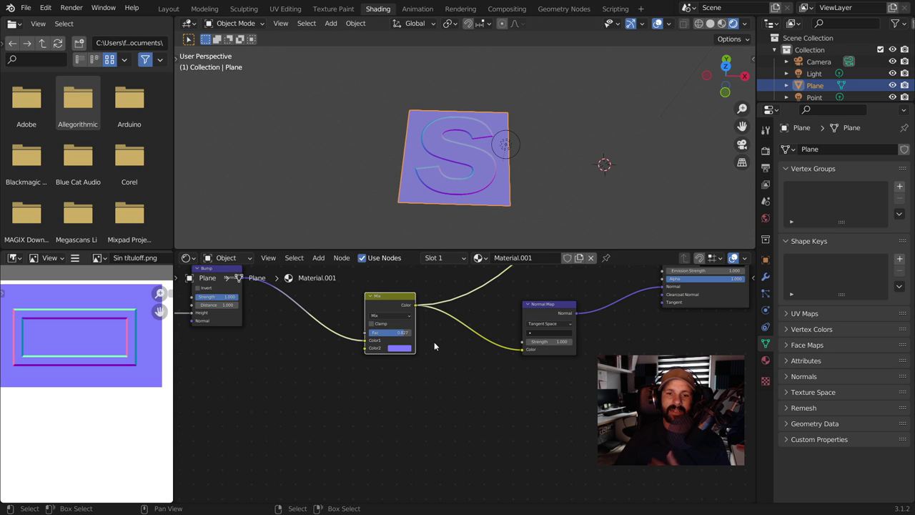
{"action": "scroll", "coordinate": [452, 149], "scroll_direction": "up", "scroll_amount": 1}
{"action": "scroll", "coordinate": [453, 146], "scroll_direction": "up", "scroll_amount": 2}
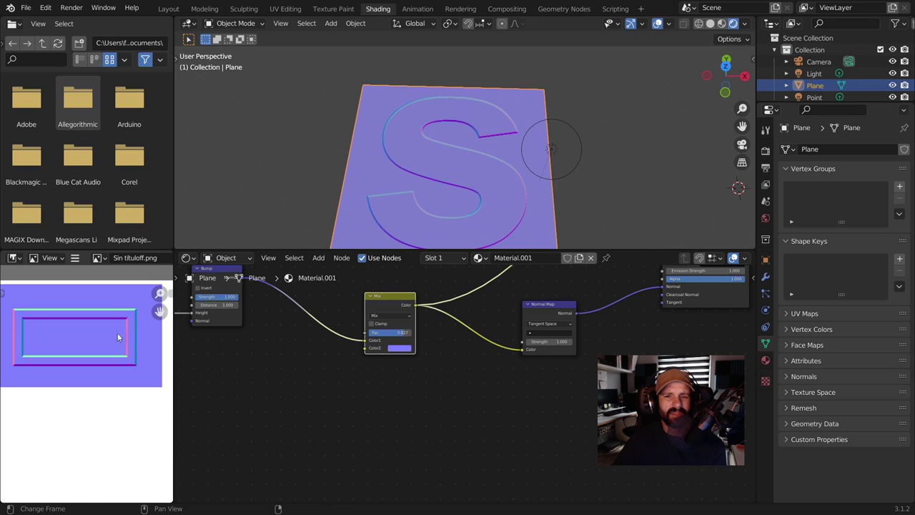
Cut the Mix-to-Principled BSDF Base Color link so only the carved S relief shows.
{"action": "middle_click_drag", "start_coordinate": [395, 403], "coordinate": [344, 459]}
{"action": "scroll", "coordinate": [578, 387], "scroll_direction": "down", "scroll_amount": 1}
{"action": "left_click", "coordinate": [482, 370]}
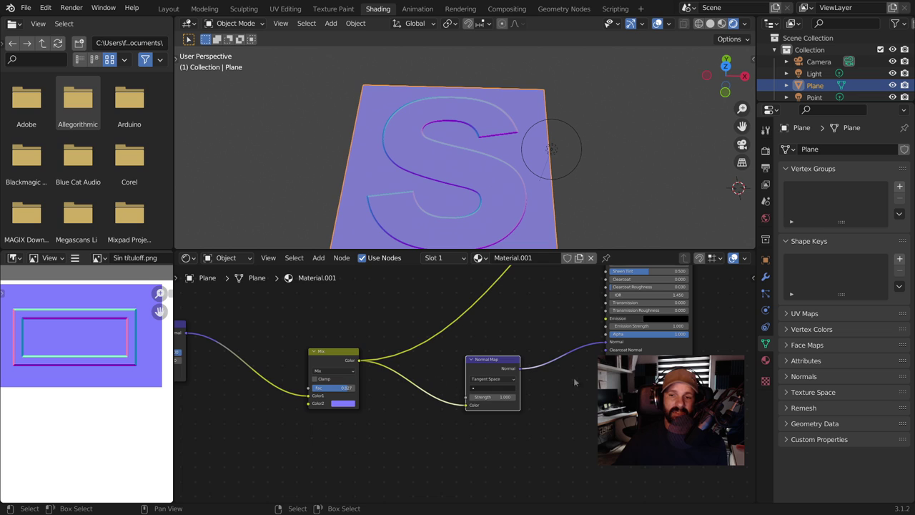
{"action": "middle_click_drag", "start_coordinate": [574, 382], "coordinate": [513, 383]}
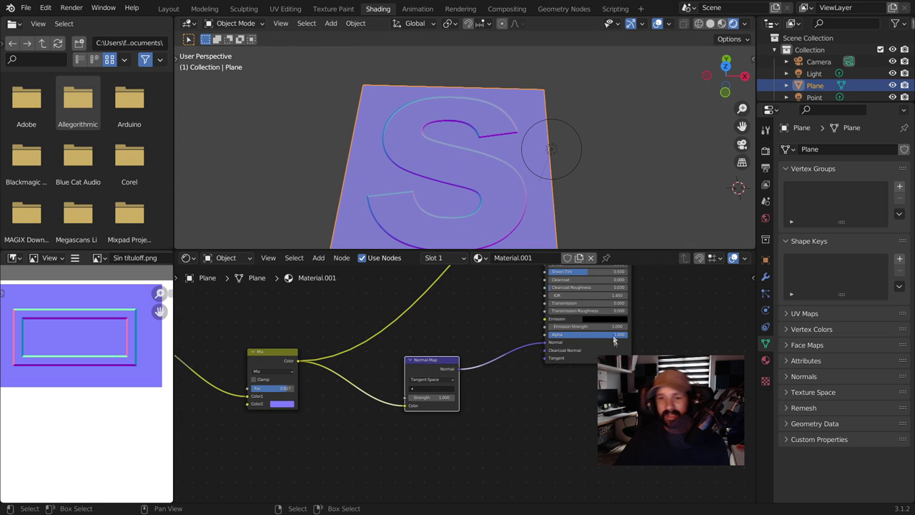
{"action": "key", "text": "ctrl+z"}
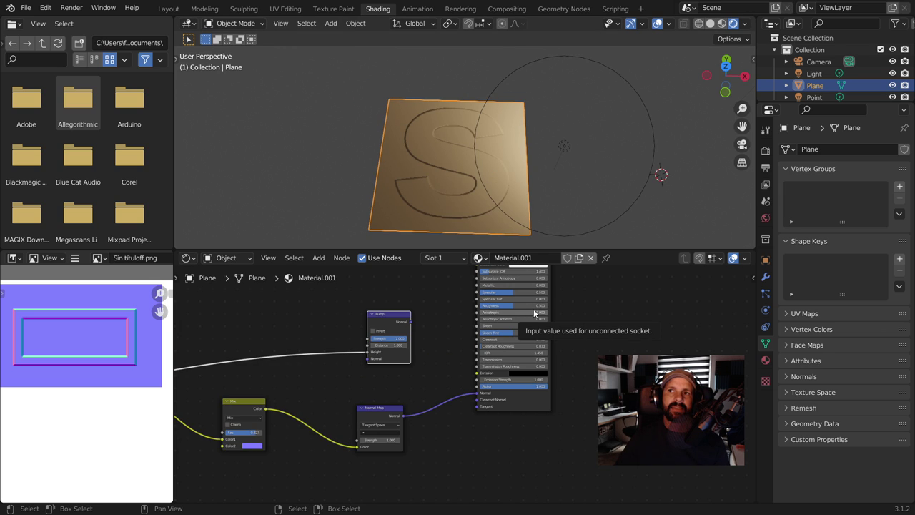
{"action": "scroll", "coordinate": [572, 198], "scroll_direction": "down", "scroll_amount": 5}
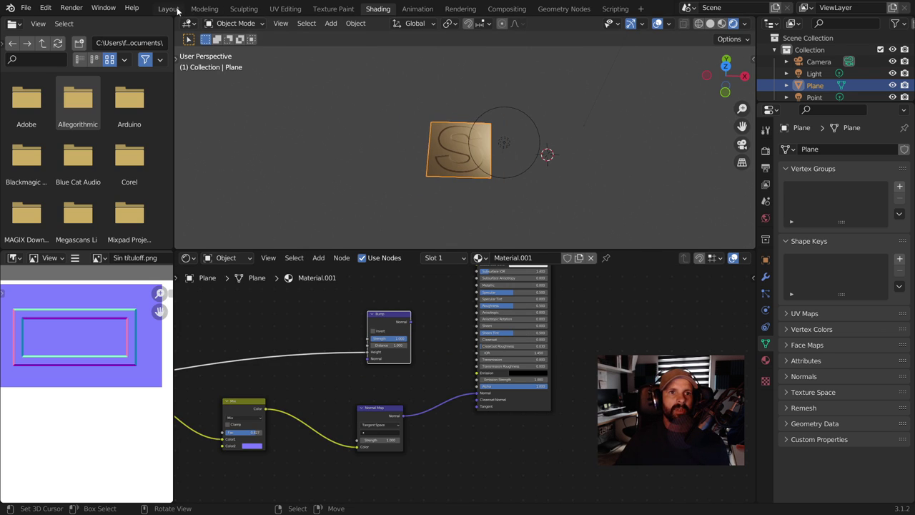
In Layout, add a second plane to the right and scale it up to 1.628.
{"action": "left_click", "coordinate": [172, 9]}
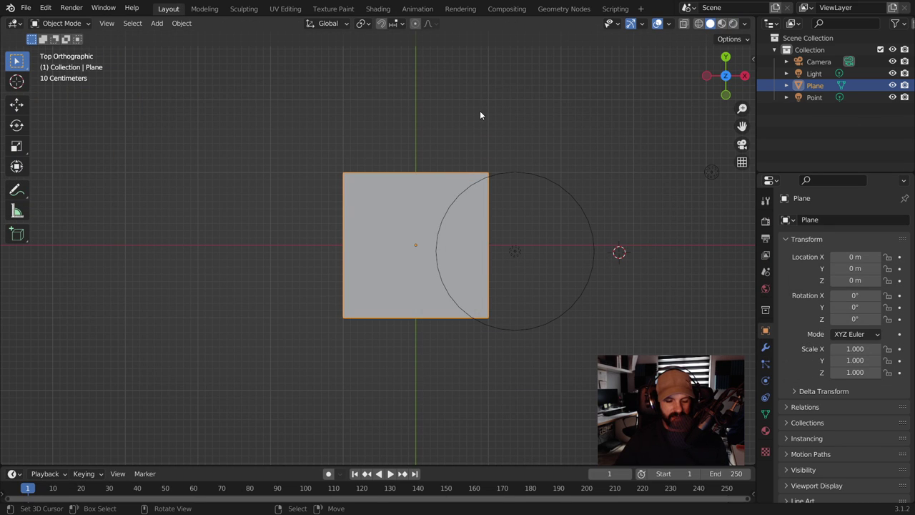
{"action": "scroll", "coordinate": [482, 191], "scroll_direction": "down", "scroll_amount": 2}
{"action": "middle_click_drag", "start_coordinate": [550, 239], "coordinate": [358, 255], "text": "shift"}
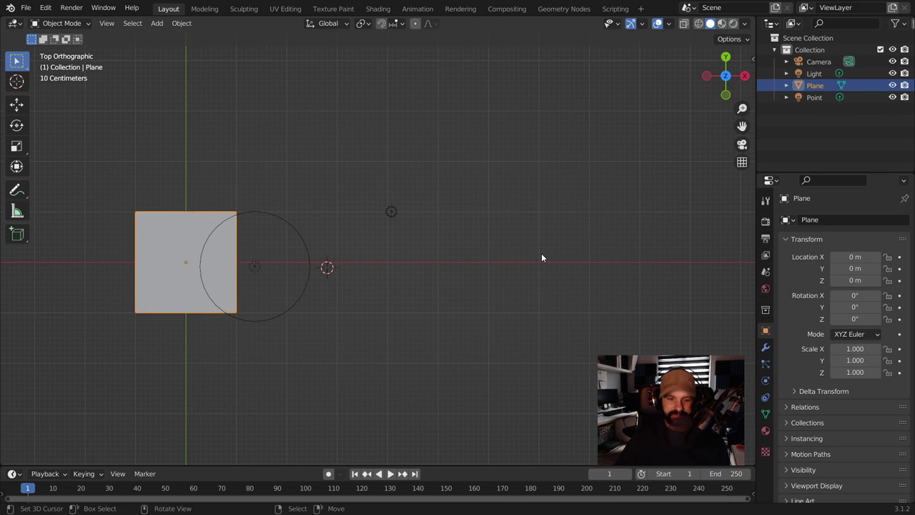
{"action": "key", "text": "shift+a"}
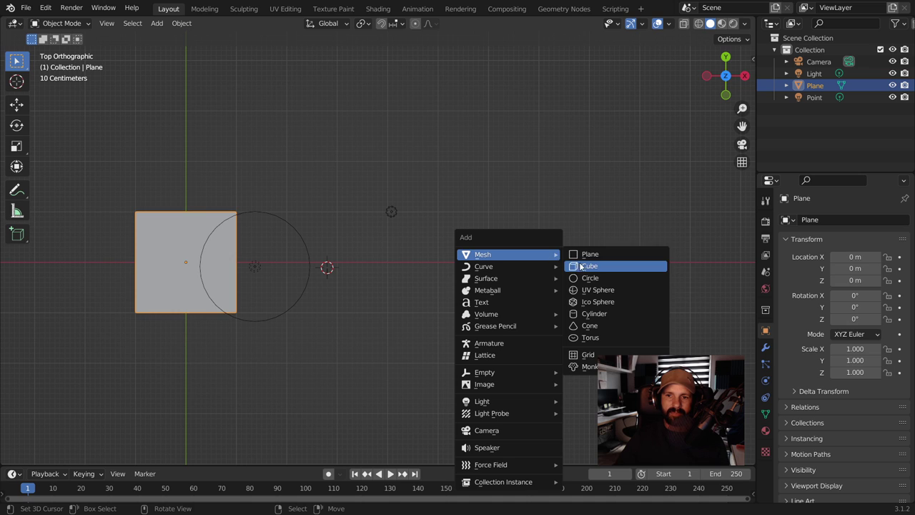
{"action": "left_click", "coordinate": [582, 254]}
{"action": "key", "text": "g"}
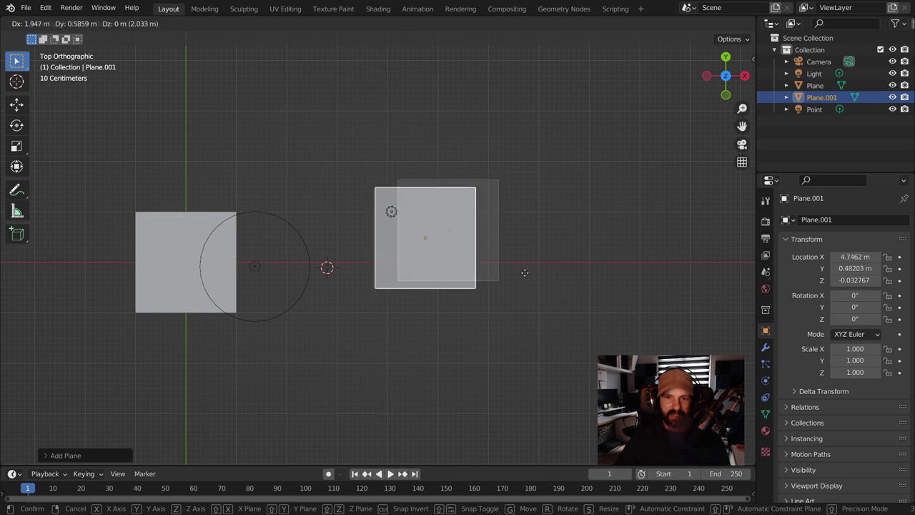
{"action": "left_click", "coordinate": [533, 276]}
{"action": "key", "text": "s"}
{"action": "left_click", "coordinate": [571, 306]}
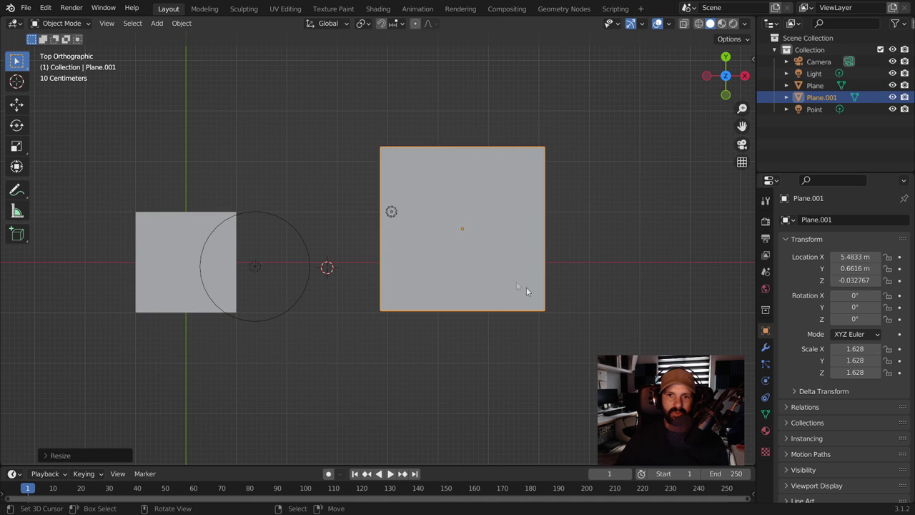
{"action": "middle_click_drag", "start_coordinate": [527, 288], "coordinate": [565, 272], "text": "shift"}
Reposition the light, then add a UV sphere and place it over the new plane.
{"action": "left_click", "coordinate": [444, 208]}
{"action": "key", "text": "g"}
{"action": "left_click", "coordinate": [360, 170]}
{"action": "key", "text": "shift+a"}
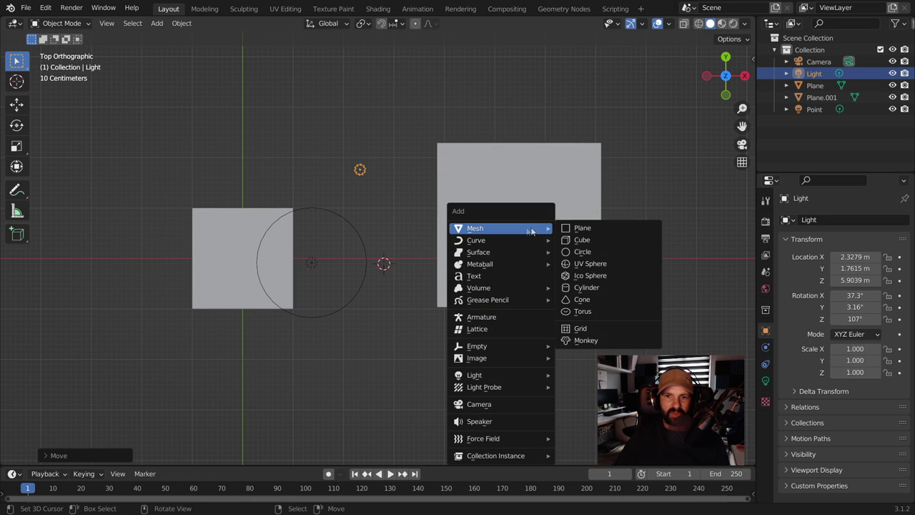
{"action": "left_click", "coordinate": [578, 263]}
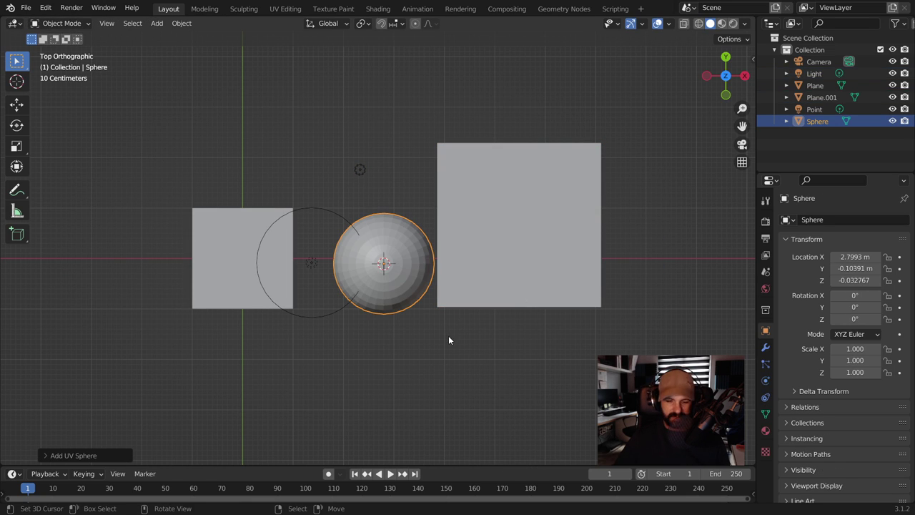
{"action": "key", "text": "g"}
{"action": "left_click", "coordinate": [587, 292]}
Shade the sphere smooth and return to the top orthographic view.
{"action": "right_click", "coordinate": [588, 291]}
{"action": "left_click", "coordinate": [588, 293]}
{"action": "mouse_move", "coordinate": [515, 241]}
{"action": "middle_mouse_down"}
{"action": "mouse_move", "coordinate": [496, 116]}
{"action": "mouse_move", "coordinate": [484, 185]}
{"action": "middle_mouse_up"}
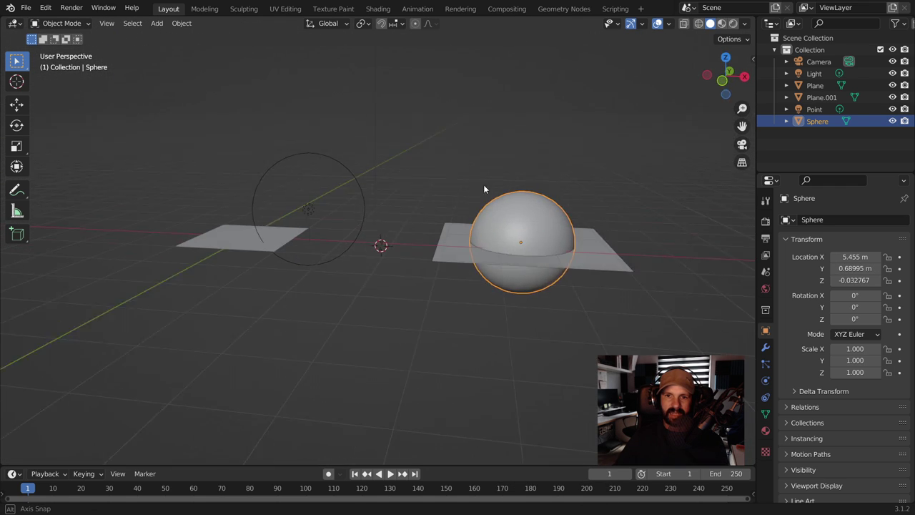
{"action": "key", "text": "KP_7"}
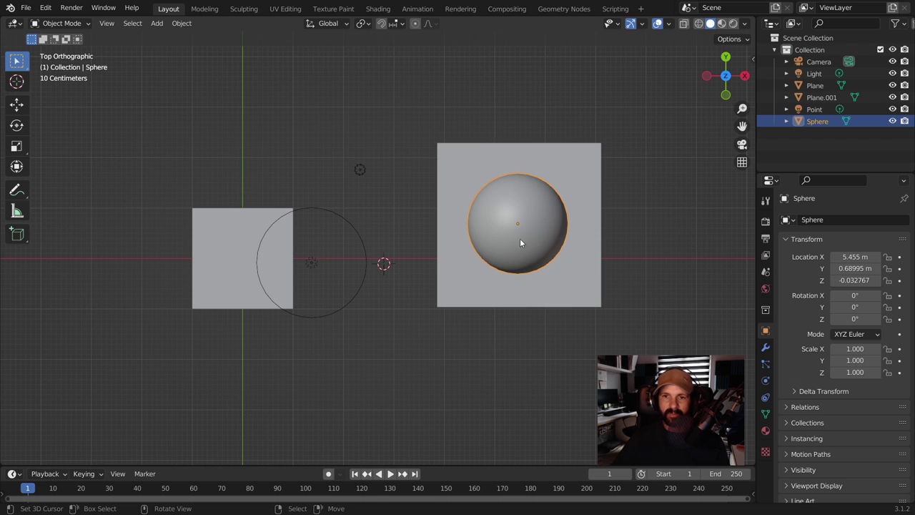
Add a new camera and raise it straight up along Z.
{"action": "key", "text": "shift+a"}
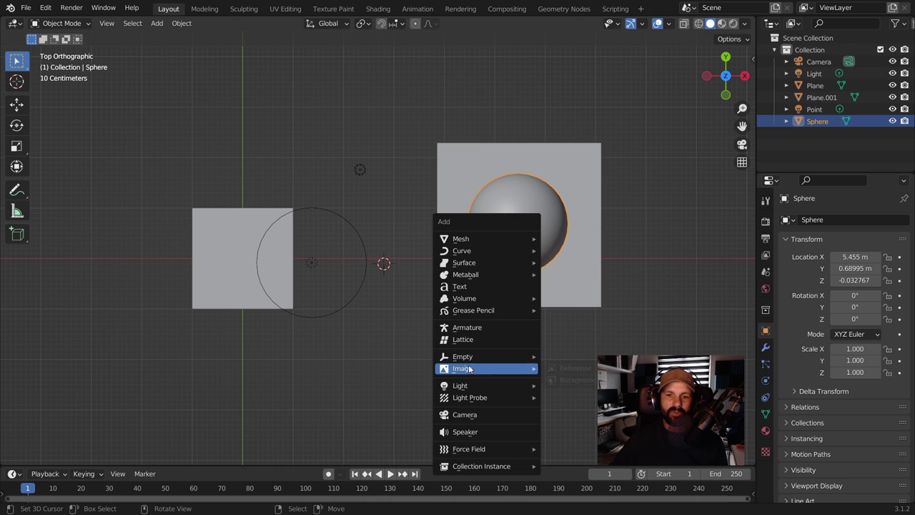
{"action": "left_click", "coordinate": [462, 415]}
{"action": "middle_click_drag", "start_coordinate": [460, 407], "coordinate": [491, 198]}
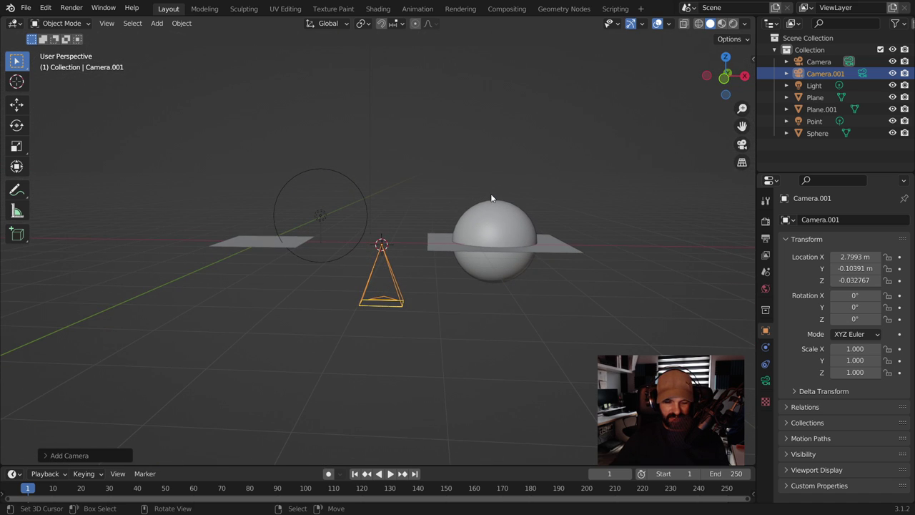
{"action": "key", "text": "g"}
{"action": "key", "text": "z"}
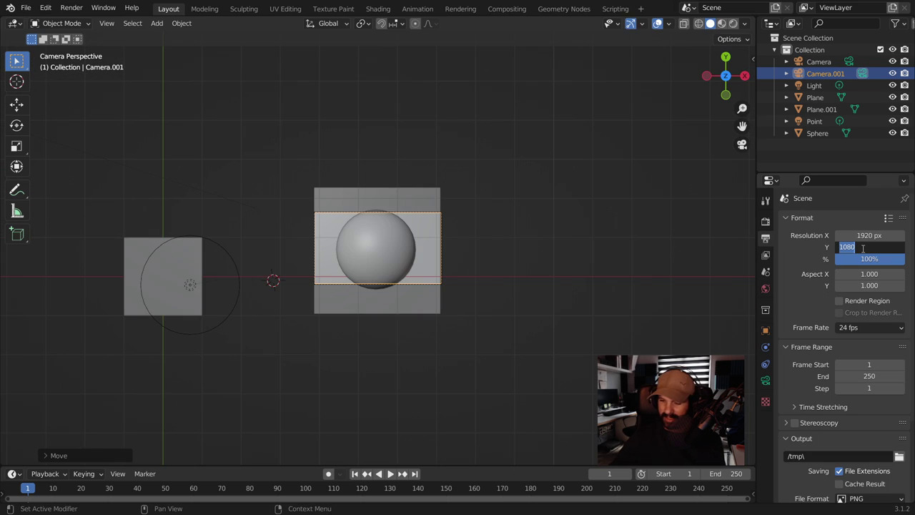
Set output resolution Y to 1920 for a square frame and position the camera over the sphere.
{"action": "type", "text": "1920"}
{"action": "key", "text": "Return"}
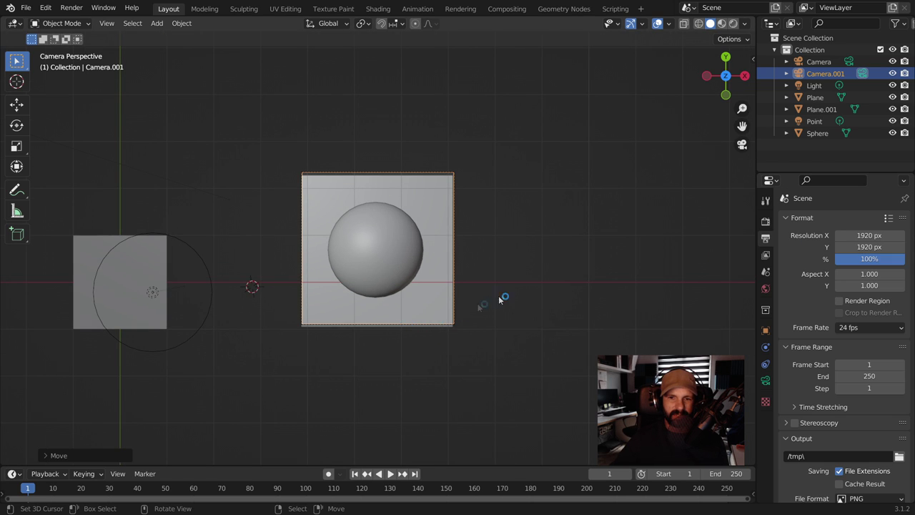
{"action": "key", "text": "g"}
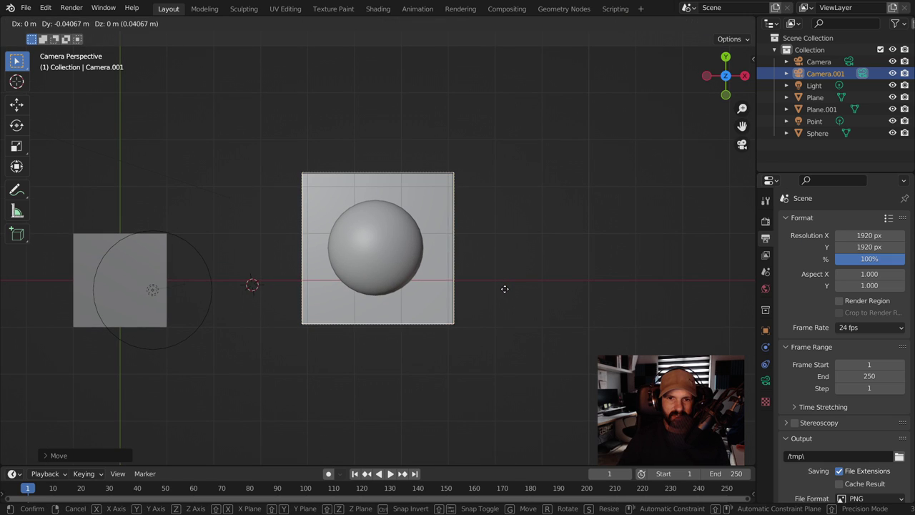
{"action": "left_click", "coordinate": [504, 289]}
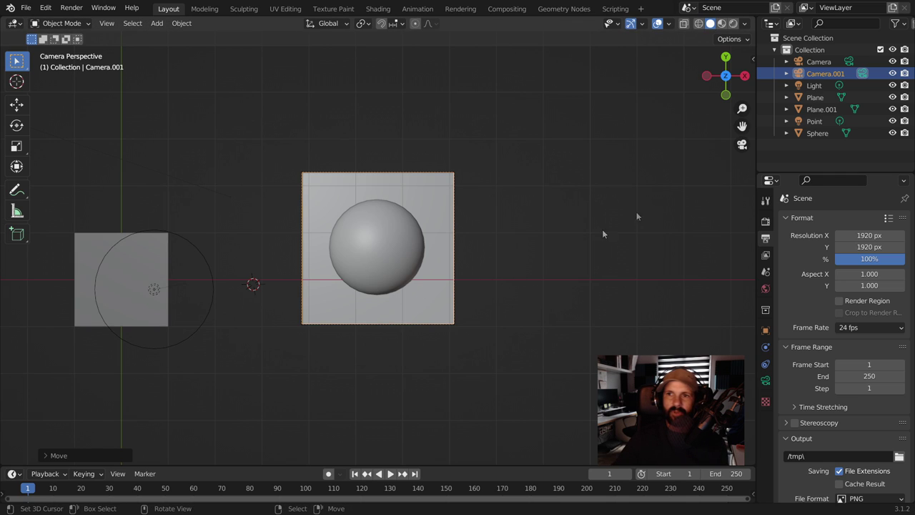
{"action": "left_click", "coordinate": [745, 23]}
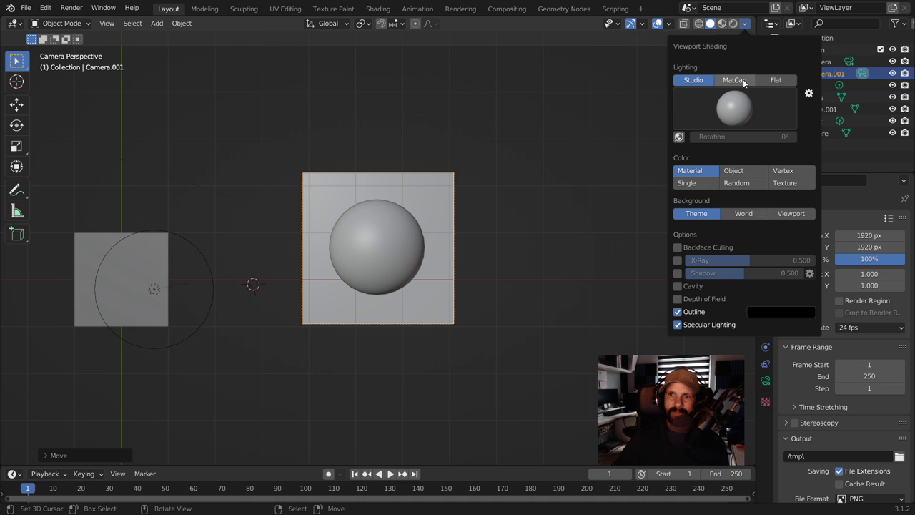
Switch viewport lighting to MatCap with the rainbow normal MatCap.
{"action": "left_click", "coordinate": [732, 80]}
{"action": "left_click", "coordinate": [734, 107]}
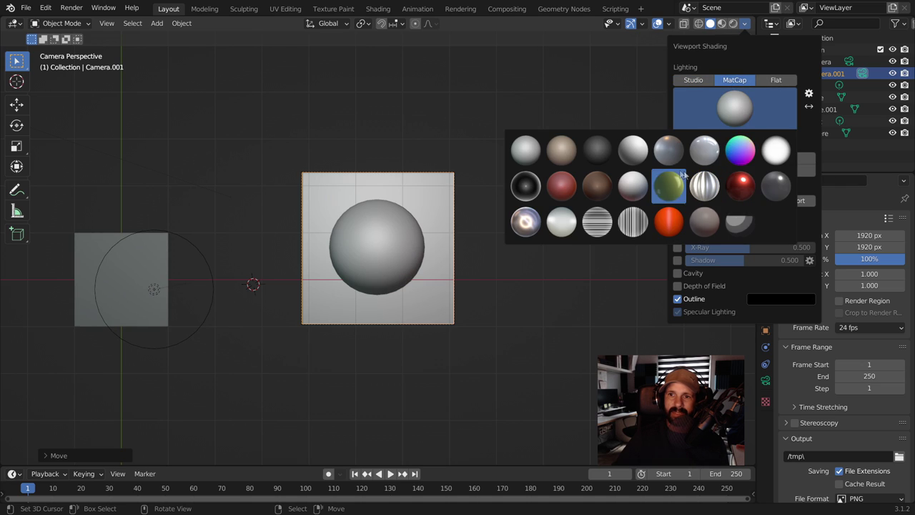
{"action": "left_click", "coordinate": [740, 154]}
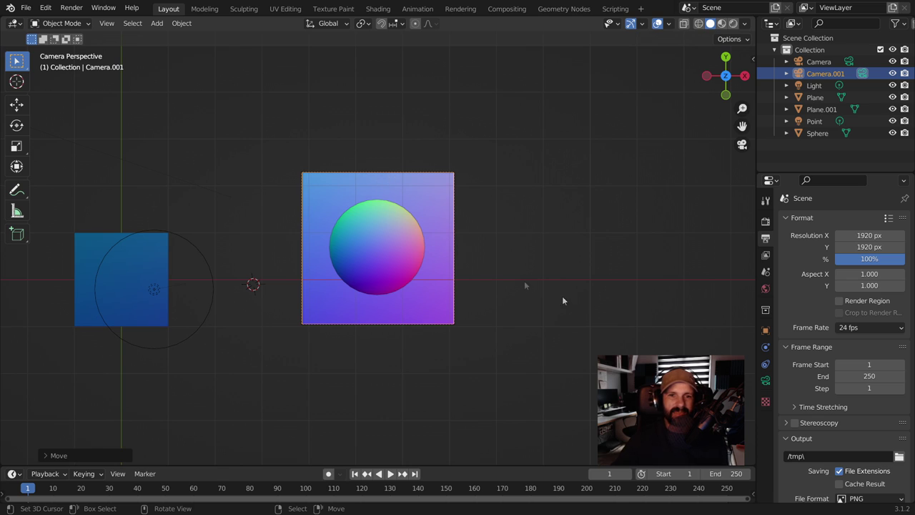
{"action": "scroll", "coordinate": [608, 311], "scroll_direction": "up", "scroll_amount": 2}
{"action": "scroll", "coordinate": [608, 312], "scroll_direction": "up", "scroll_amount": 1}
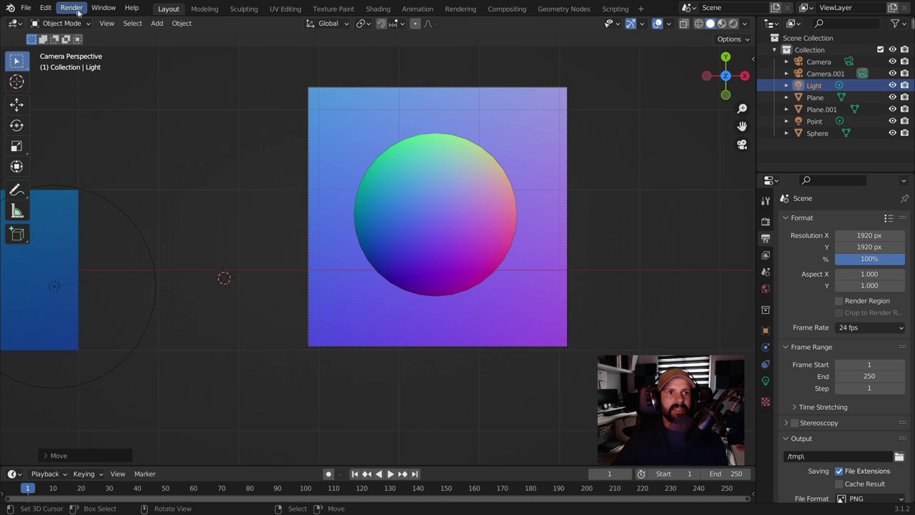
Render the sphere's normal map from the camera and save it as an image file.
{"action": "left_click", "coordinate": [71, 8]}
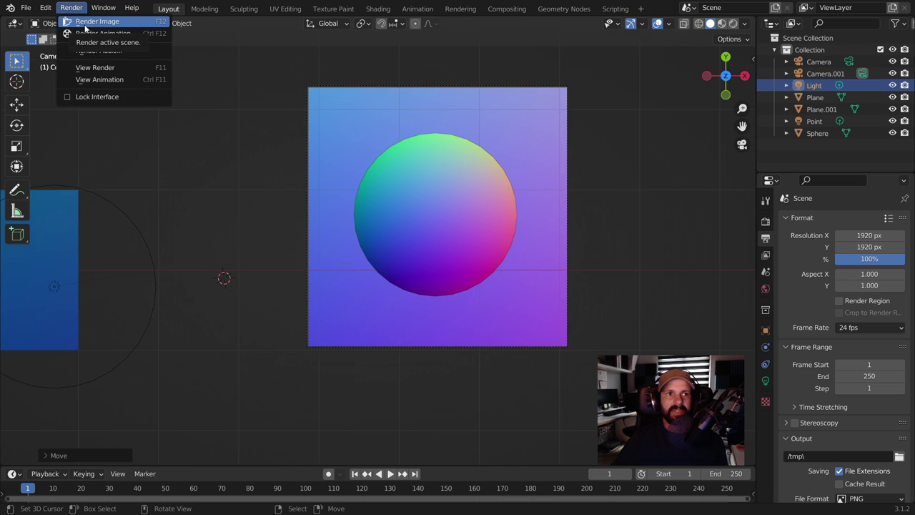
{"action": "left_click", "coordinate": [85, 27]}
{"action": "left_click", "coordinate": [107, 26]}
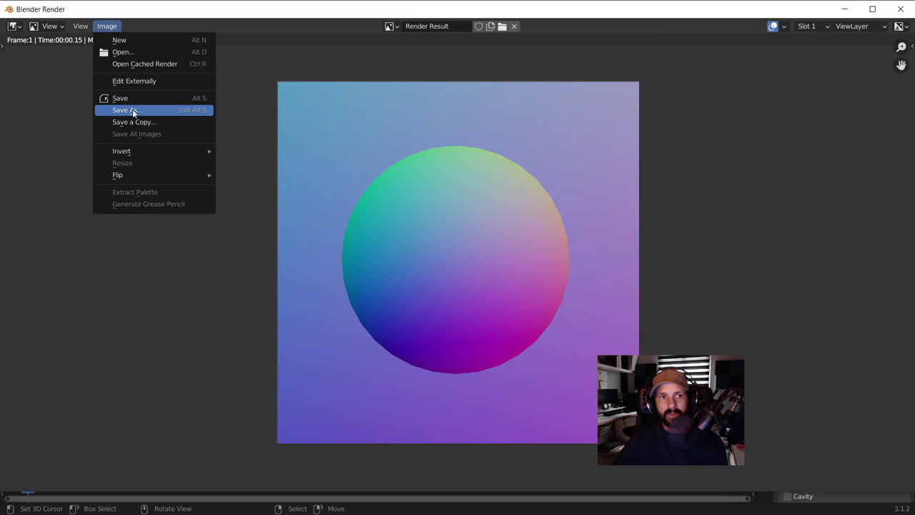
{"action": "left_click", "coordinate": [133, 110]}
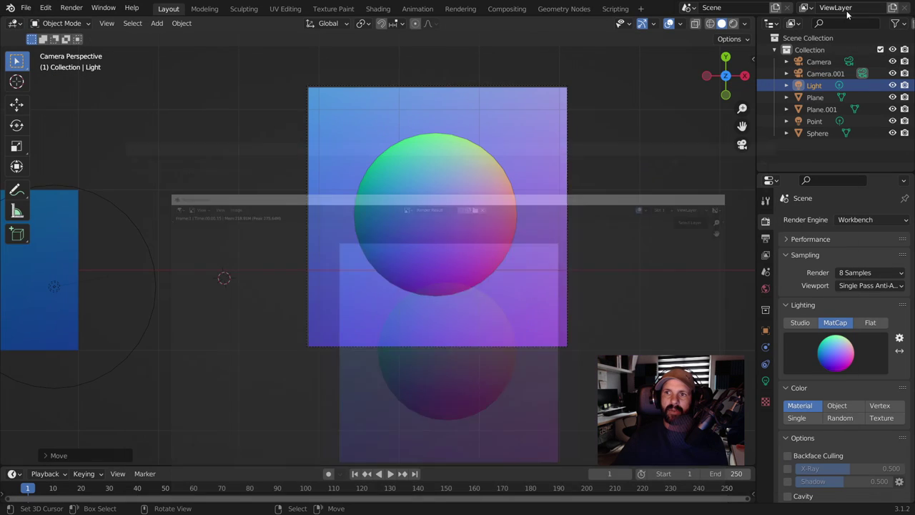
{"action": "scroll", "coordinate": [366, 271], "scroll_direction": "down", "scroll_amount": 4}
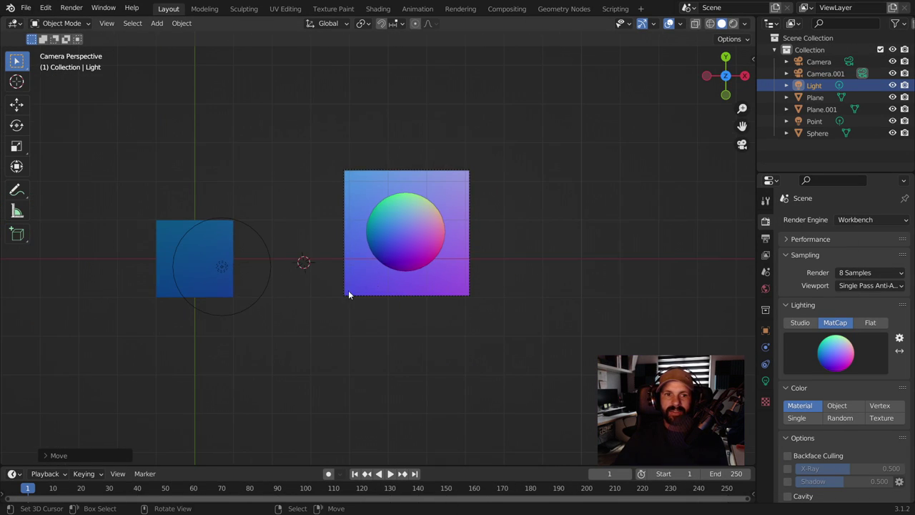
{"action": "middle_click_drag", "start_coordinate": [350, 293], "coordinate": [545, 210], "text": "shift"}
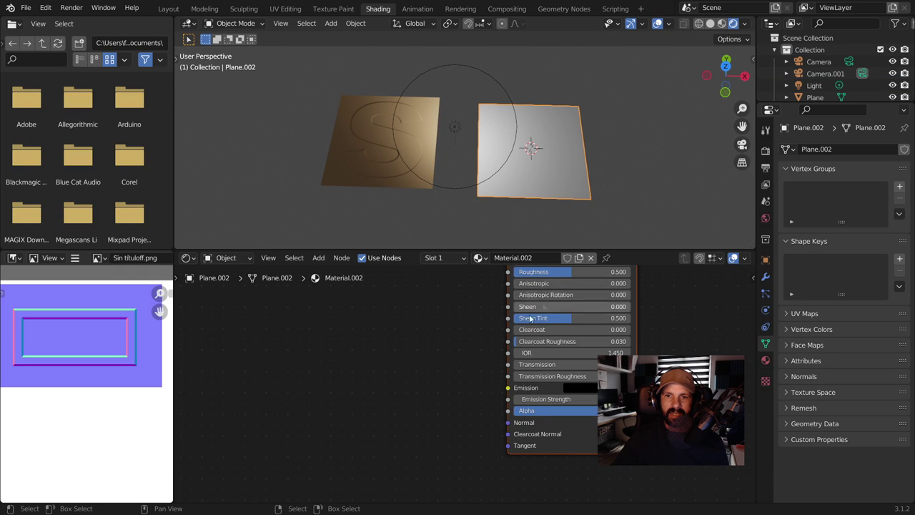
Add Image Texture and Normal Map nodes, linking Color→Color and Normal→shader Normal.
{"action": "scroll", "coordinate": [413, 325], "scroll_direction": "down", "scroll_amount": 3}
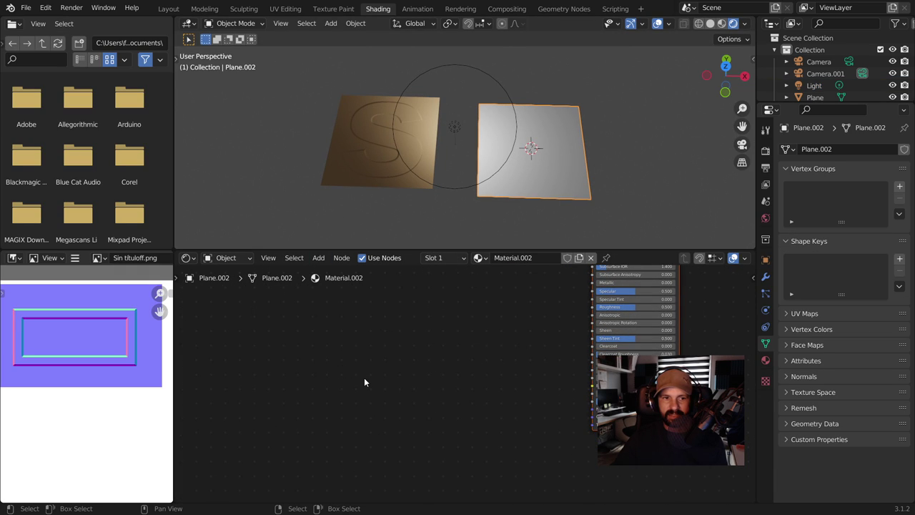
{"action": "key", "text": "shift+a"}
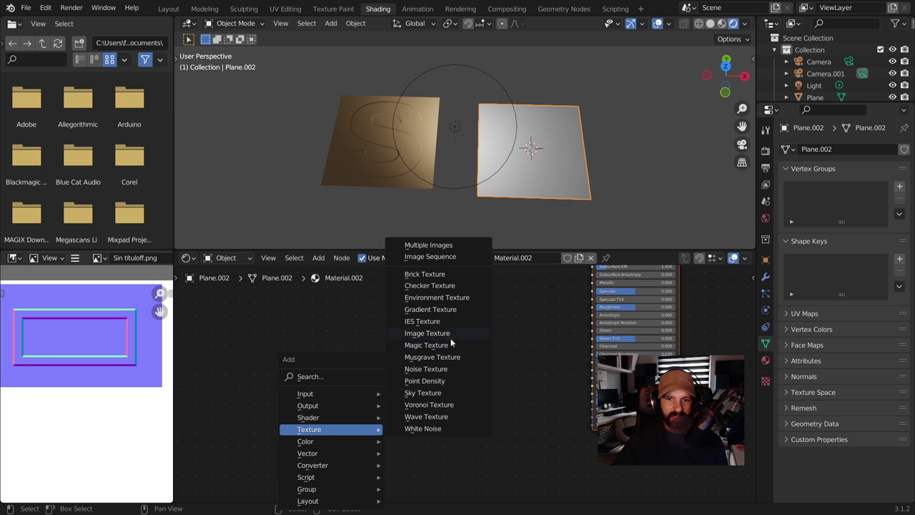
{"action": "left_click", "coordinate": [429, 333]}
{"action": "left_click", "coordinate": [318, 332]}
{"action": "key", "text": "shift+a"}
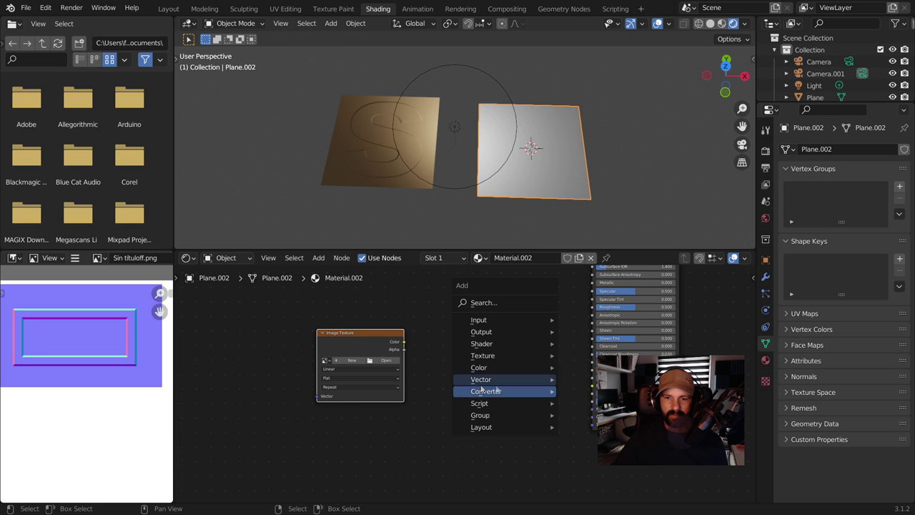
{"action": "mouse_move", "coordinate": [482, 379]}
{"action": "left_click", "coordinate": [587, 415]}
{"action": "left_click", "coordinate": [567, 394]}
{"action": "left_click_drag", "start_coordinate": [562, 391], "coordinate": [593, 412]}
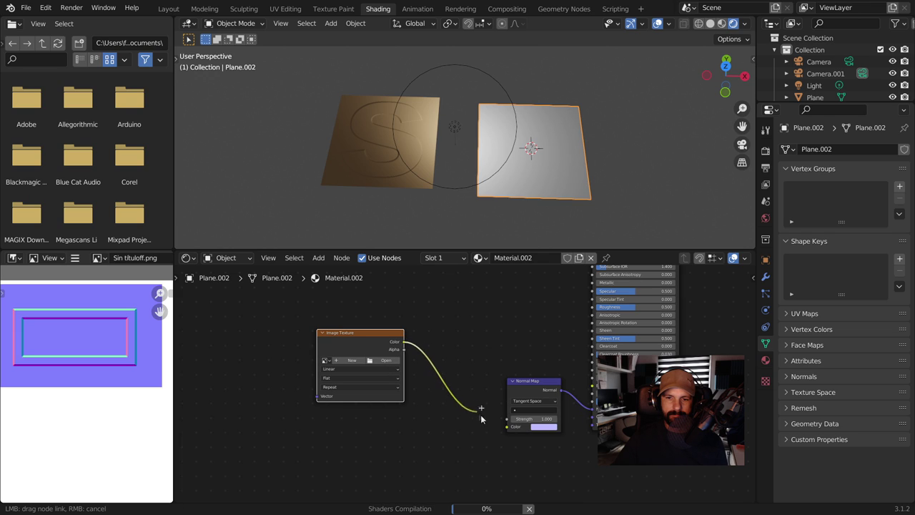
{"action": "left_click_drag", "start_coordinate": [404, 344], "coordinate": [506, 427]}
Load ddntitled.png from the adornos folder into the Image Texture with Non-Color colour space.
{"action": "left_click", "coordinate": [371, 389]}
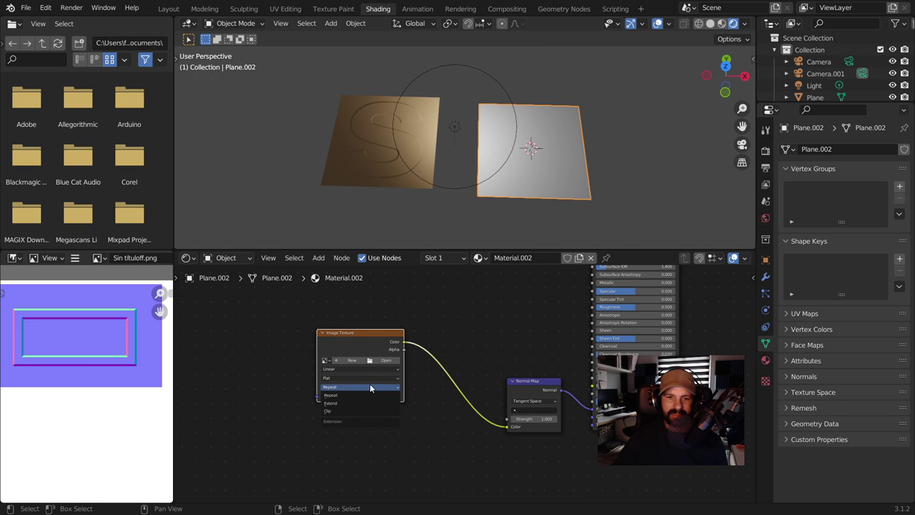
{"action": "left_click", "coordinate": [388, 360]}
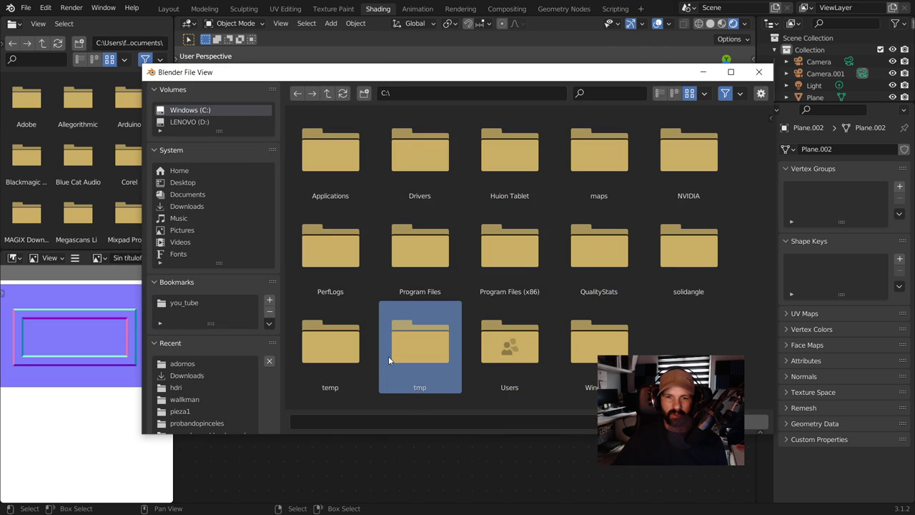
{"action": "double_click", "coordinate": [184, 363]}
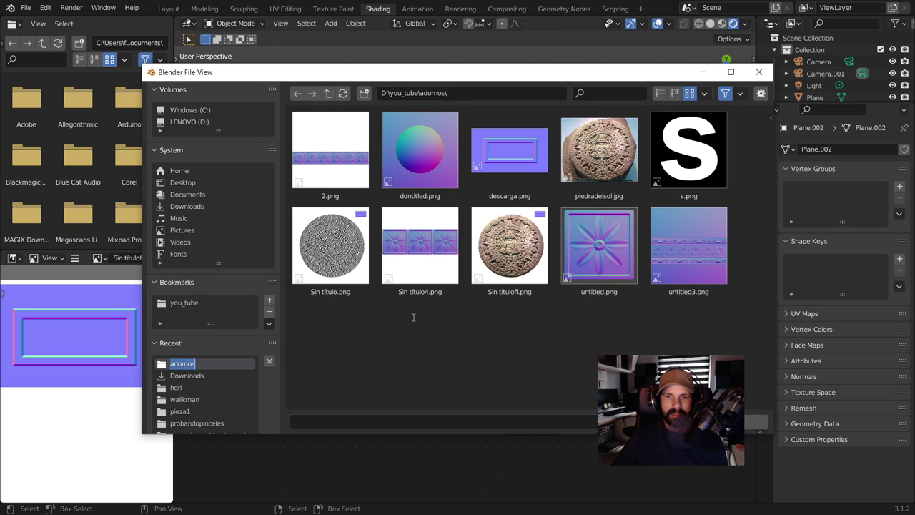
{"action": "double_click", "coordinate": [432, 147]}
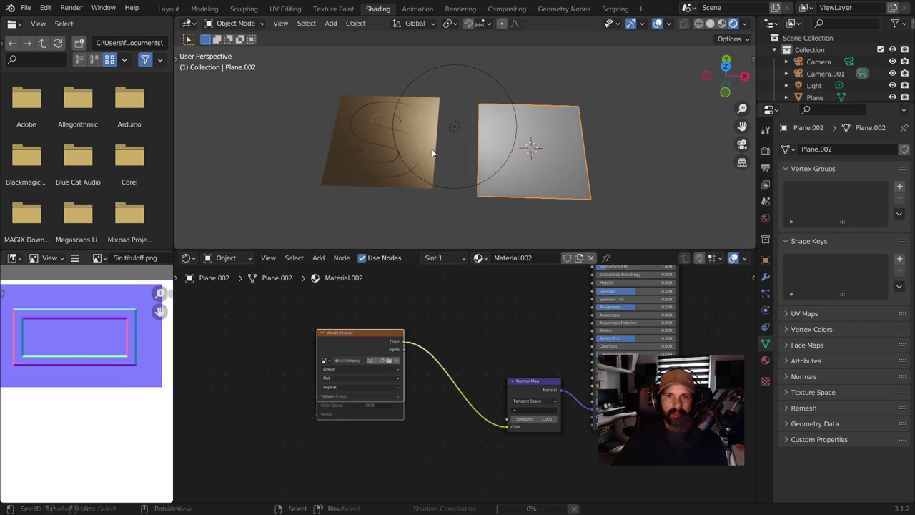
{"action": "left_click", "coordinate": [383, 405]}
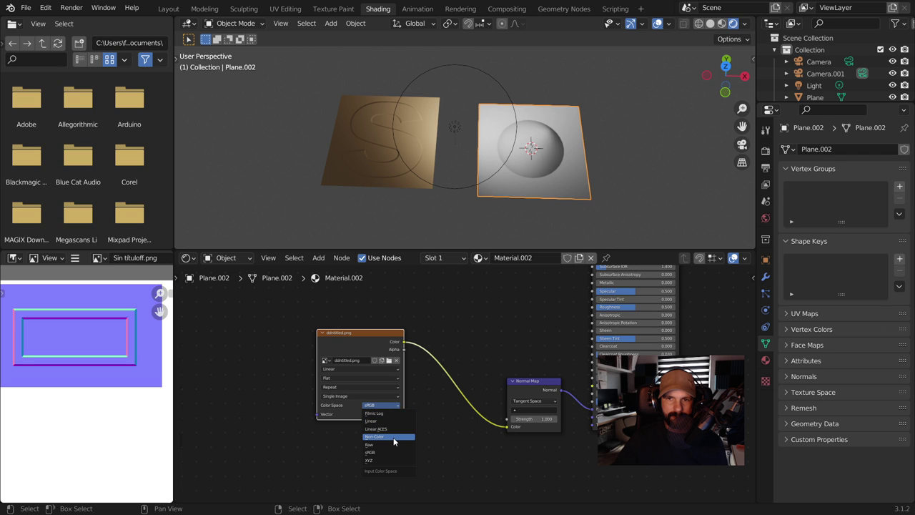
{"action": "left_click", "coordinate": [393, 437]}
Frame both planes in the viewport and select the point light to move it.
{"action": "scroll", "coordinate": [474, 346], "scroll_direction": "up", "scroll_amount": 2}
{"action": "mouse_move", "coordinate": [474, 345]}
{"action": "middle_mouse_down"}
{"action": "mouse_move", "coordinate": [417, 311]}
{"action": "mouse_move", "coordinate": [464, 364]}
{"action": "middle_mouse_up"}
{"action": "mouse_move", "coordinate": [501, 175]}
{"action": "middle_mouse_down"}
{"action": "mouse_move", "coordinate": [532, 197]}
{"action": "mouse_move", "coordinate": [519, 186]}
{"action": "middle_mouse_up"}
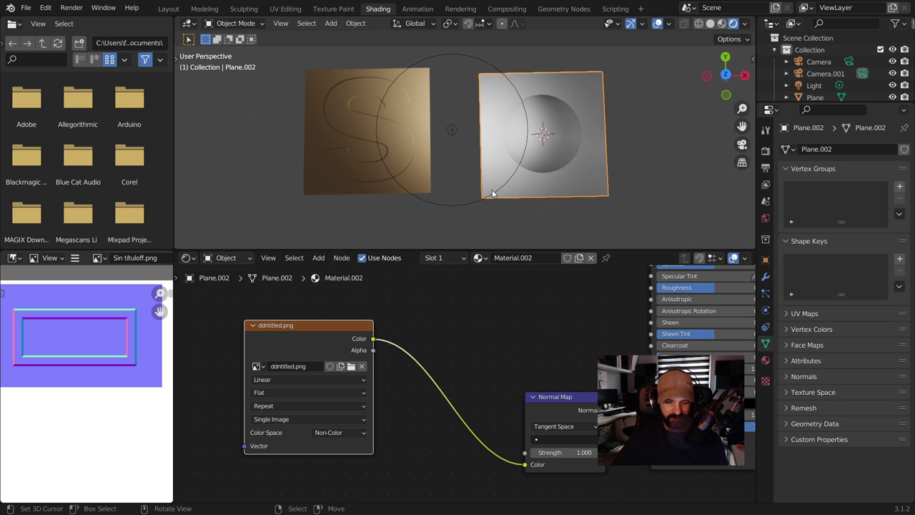
{"action": "left_click_drag", "start_coordinate": [492, 193], "coordinate": [549, 193]}
{"action": "left_click", "coordinate": [508, 197]}
{"action": "key", "text": "g"}
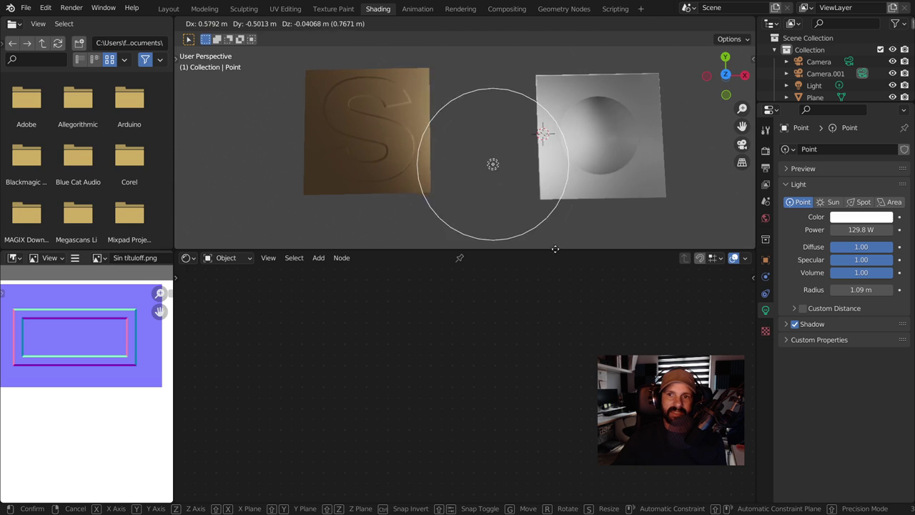
Place the point light between the two planes, then select the left plane.
{"action": "left_click", "coordinate": [625, 166]}
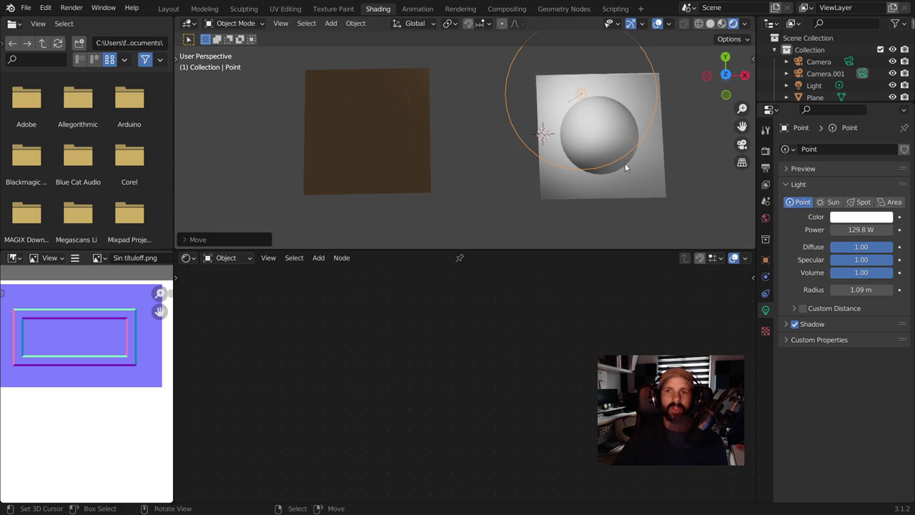
{"action": "key", "text": "g"}
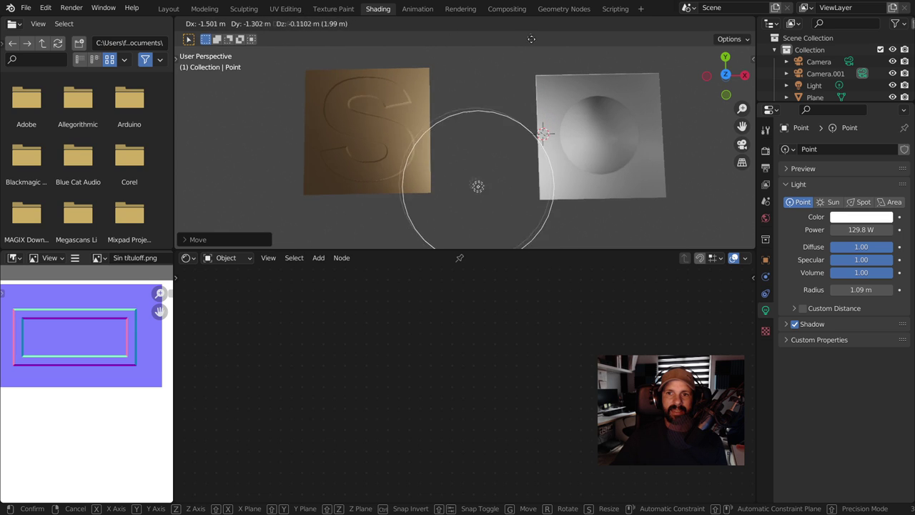
{"action": "left_click", "coordinate": [522, 62]}
{"action": "left_click", "coordinate": [363, 128]}
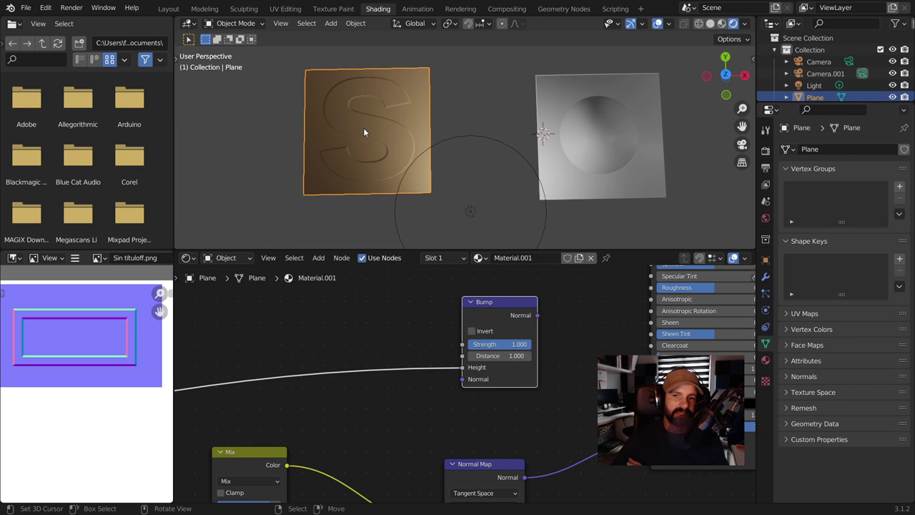
Swap the left plane's relief image to Sin tituloff.png, then orbit around the Egyptian wall scene.
{"action": "scroll", "coordinate": [503, 415], "scroll_direction": "down", "scroll_amount": 2}
{"action": "scroll", "coordinate": [503, 415], "scroll_direction": "down", "scroll_amount": 2}
{"action": "middle_click_drag", "start_coordinate": [504, 414], "coordinate": [565, 303]}
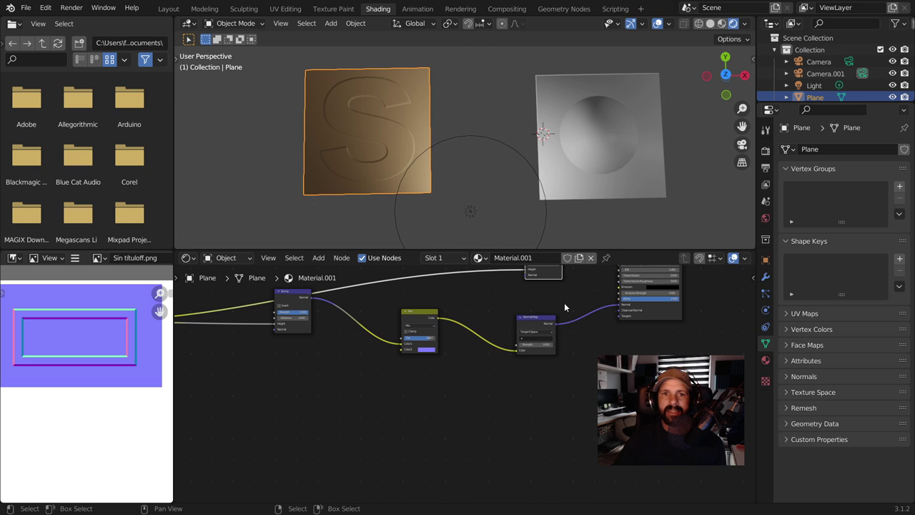
{"action": "scroll", "coordinate": [375, 407], "scroll_direction": "left", "scroll_amount": 6, "text": "ctrl"}
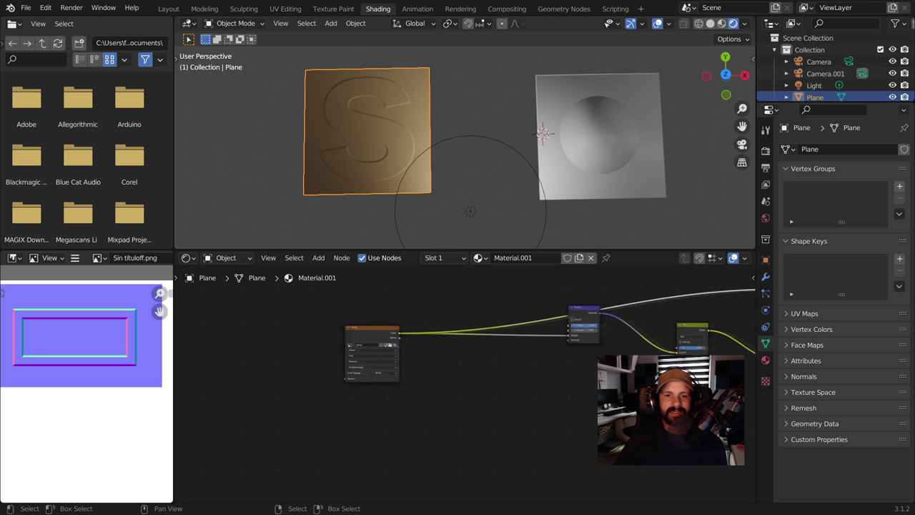
{"action": "scroll", "coordinate": [373, 404], "scroll_direction": "up", "scroll_amount": 3}
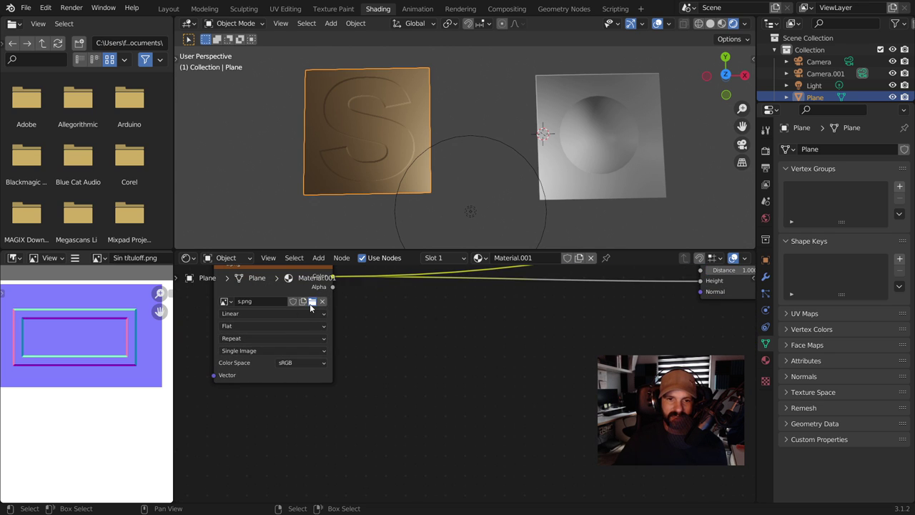
{"action": "left_click", "coordinate": [310, 306]}
{"action": "double_click", "coordinate": [495, 262]}
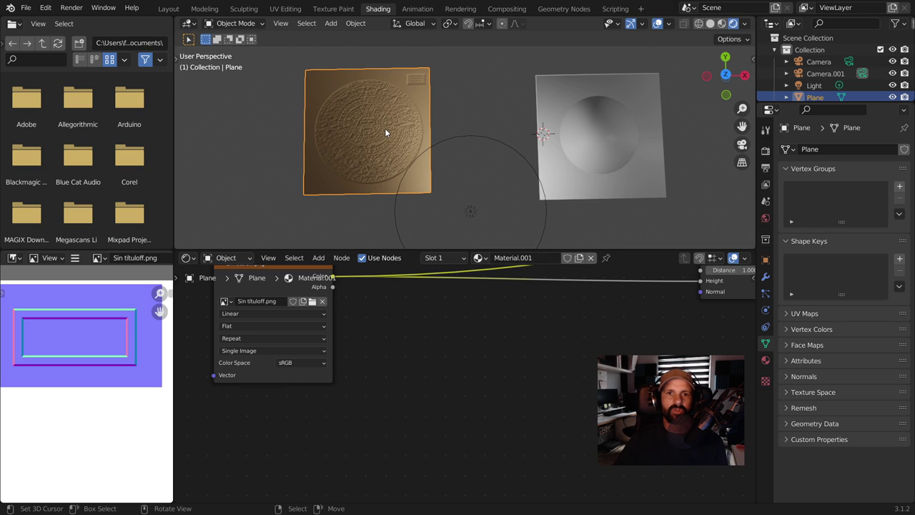
{"action": "left_click", "coordinate": [313, 302]}
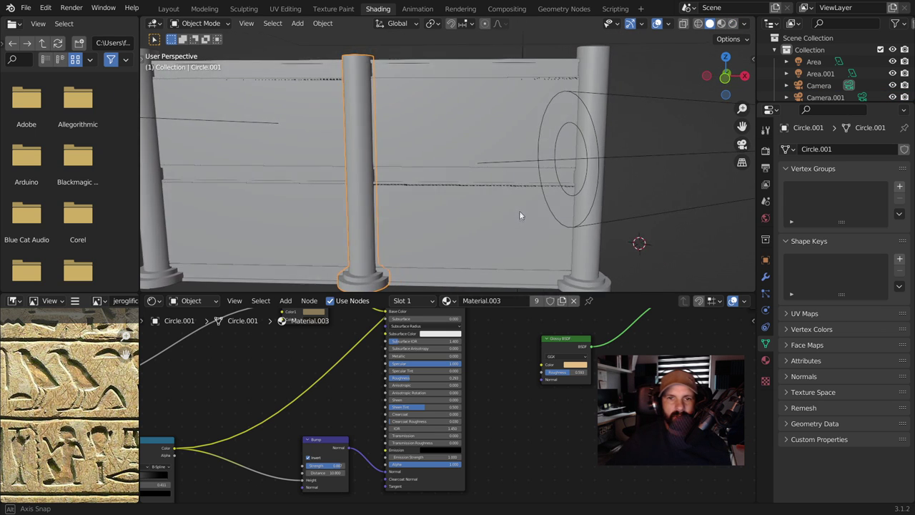
{"action": "mouse_move", "coordinate": [519, 210]}
{"action": "middle_mouse_down"}
{"action": "mouse_move", "coordinate": [490, 211]}
{"action": "mouse_move", "coordinate": [491, 176]}
{"action": "middle_mouse_up"}
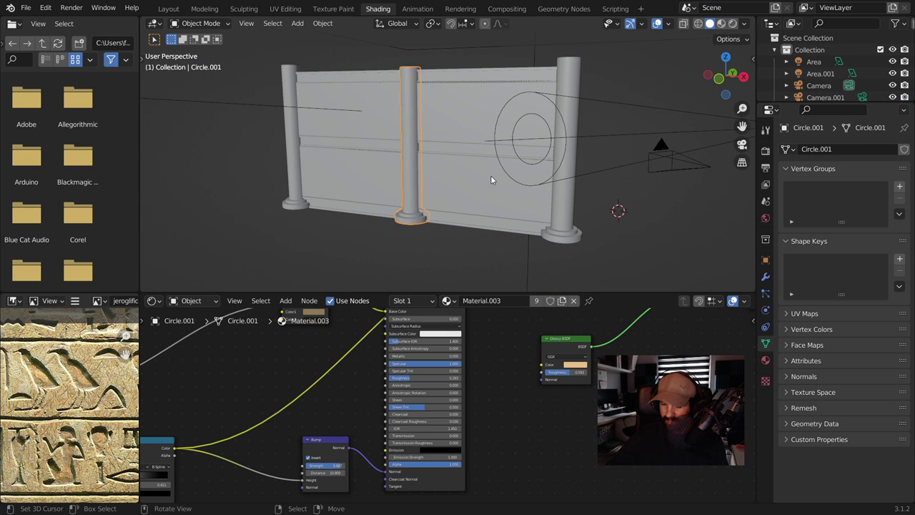
View the Egyptian wall through the camera in Rendered shading to reveal its hieroglyph relief.
{"action": "key", "text": "KP_0"}
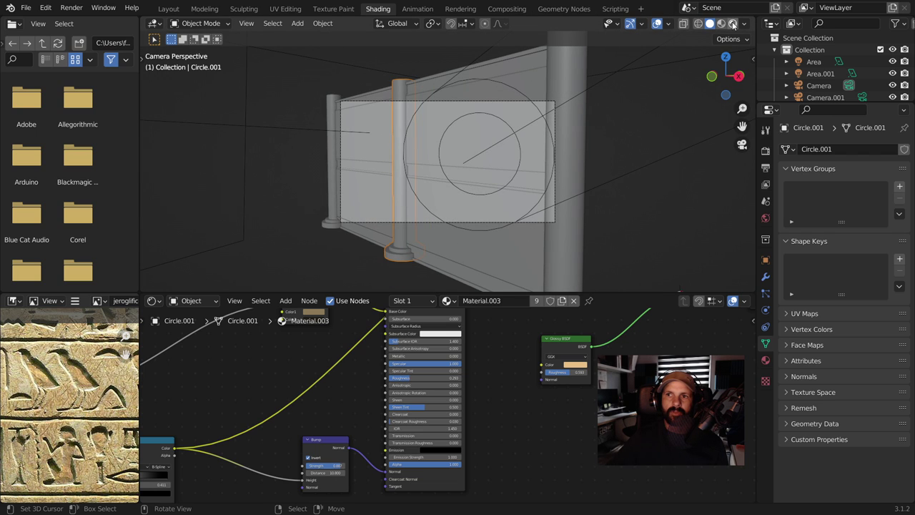
{"action": "key", "text": "z"}
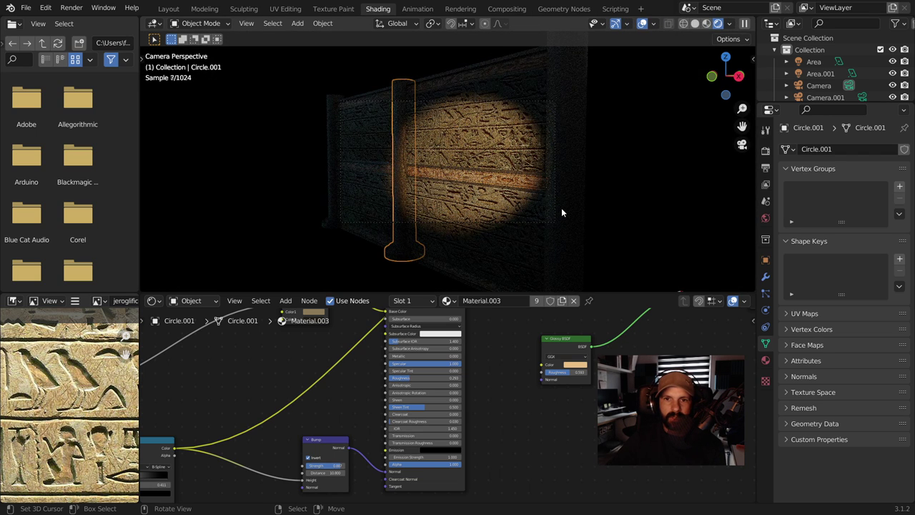
{"action": "scroll", "coordinate": [542, 204], "scroll_direction": "up", "scroll_amount": 3}
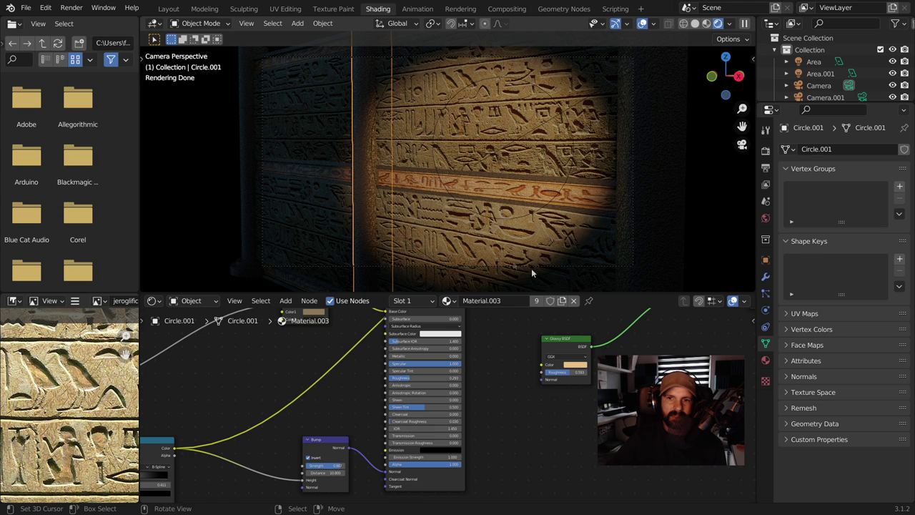
{"action": "scroll", "coordinate": [444, 174], "scroll_direction": "down", "scroll_amount": 2}
{"action": "scroll", "coordinate": [61, 375], "scroll_direction": "down", "scroll_amount": 3}
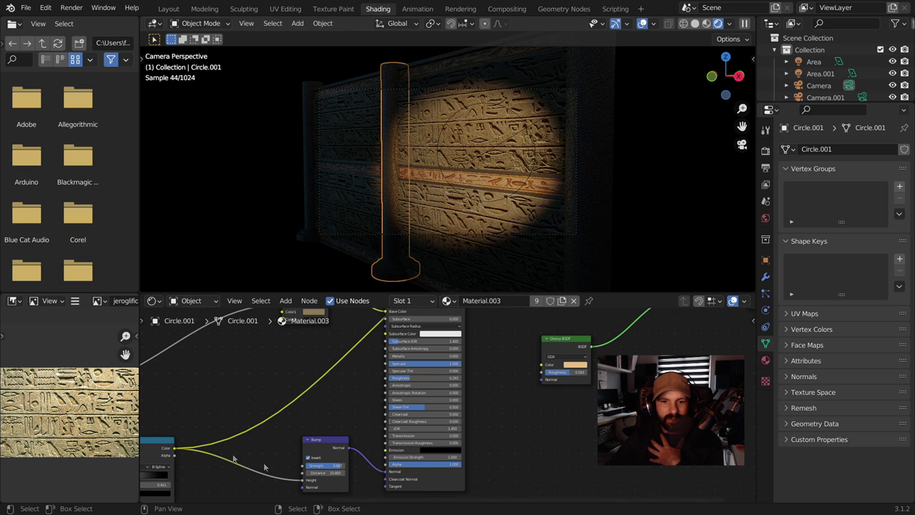
{"action": "scroll", "coordinate": [447, 404], "scroll_direction": "down", "scroll_amount": 2}
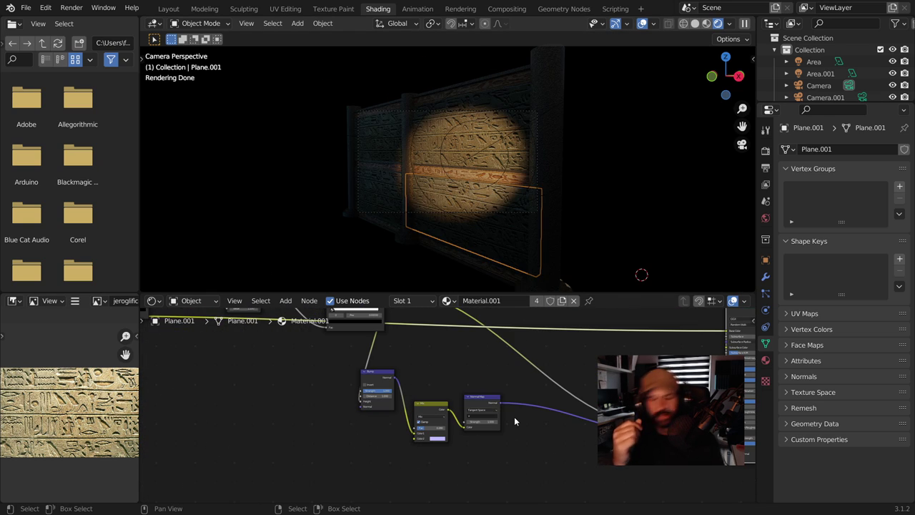